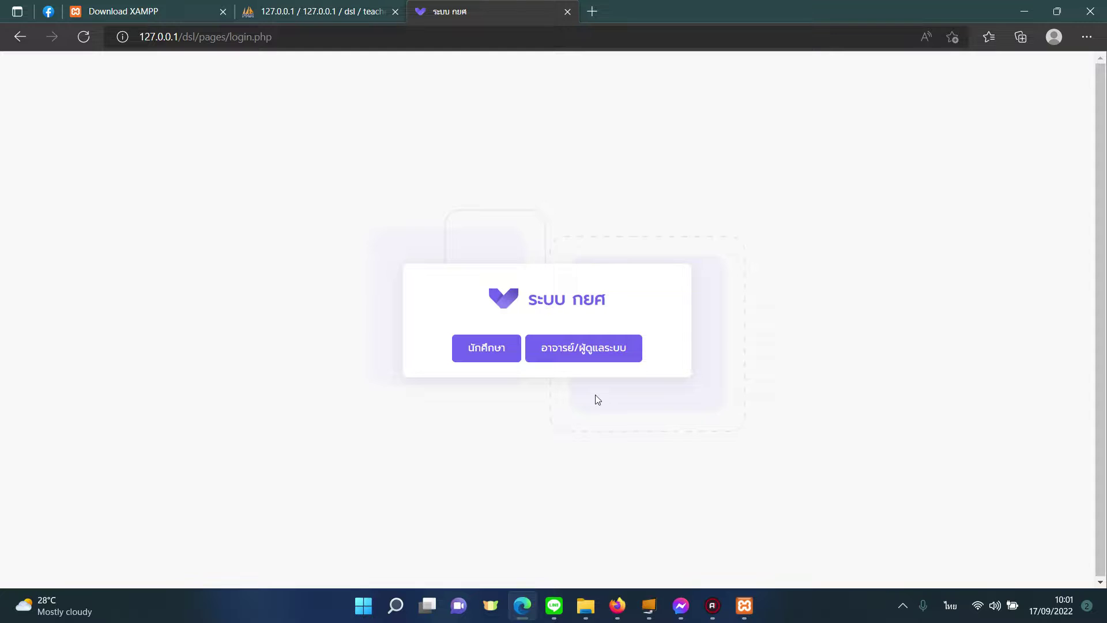
Step: Log in on the teacher/administrator side with the admin username and its password
left_click(584, 360)
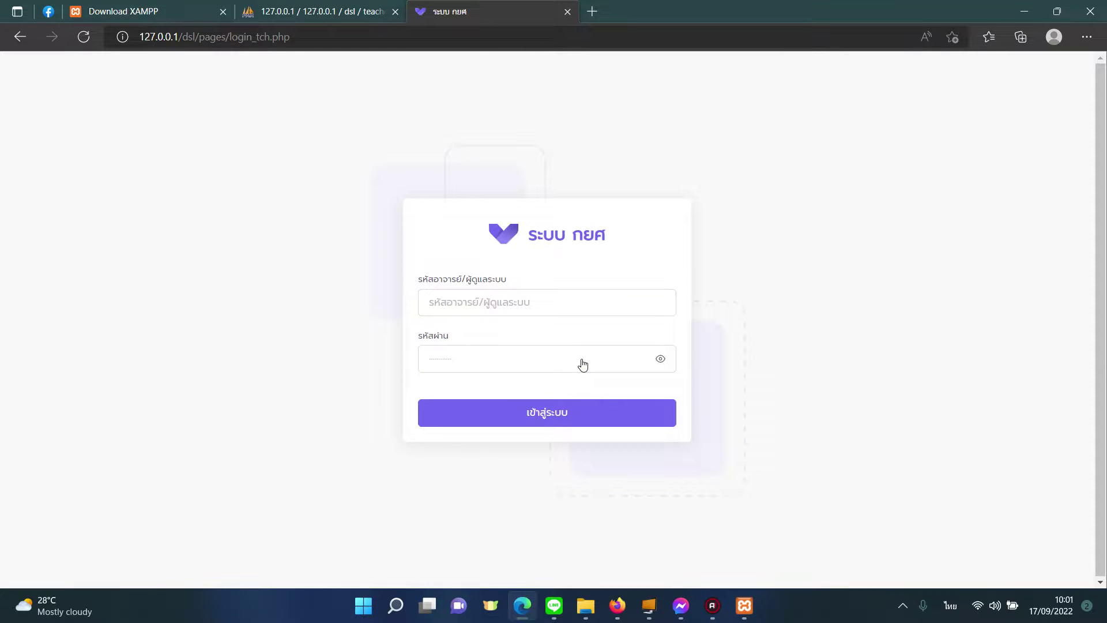
key("alt+shift")
left_click(567, 302)
type("admi")
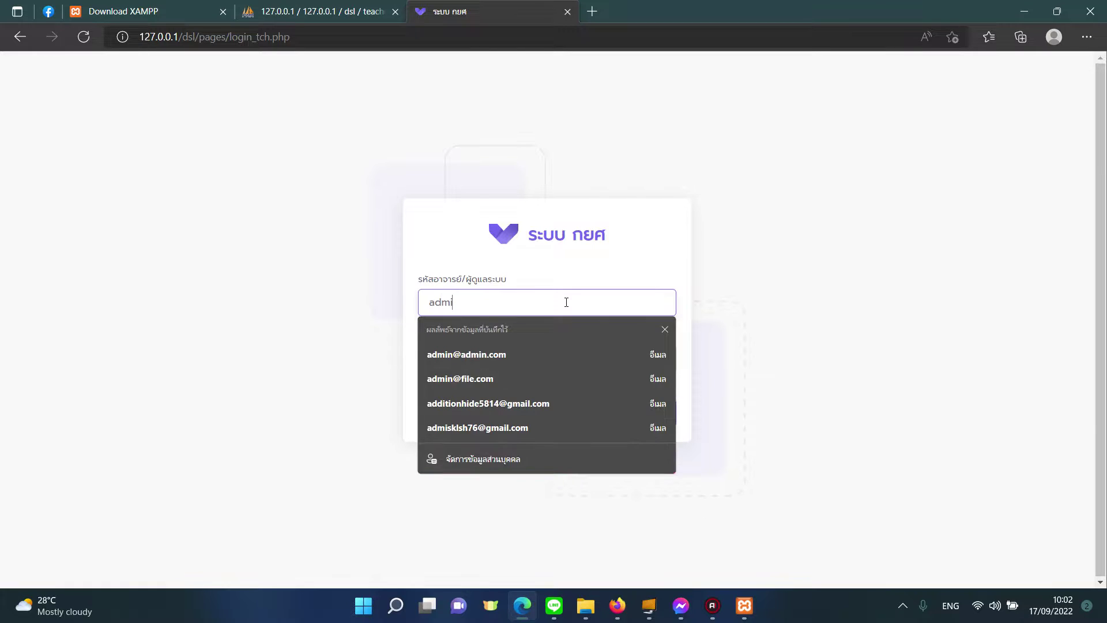
type("n")
key("Tab")
type("12")
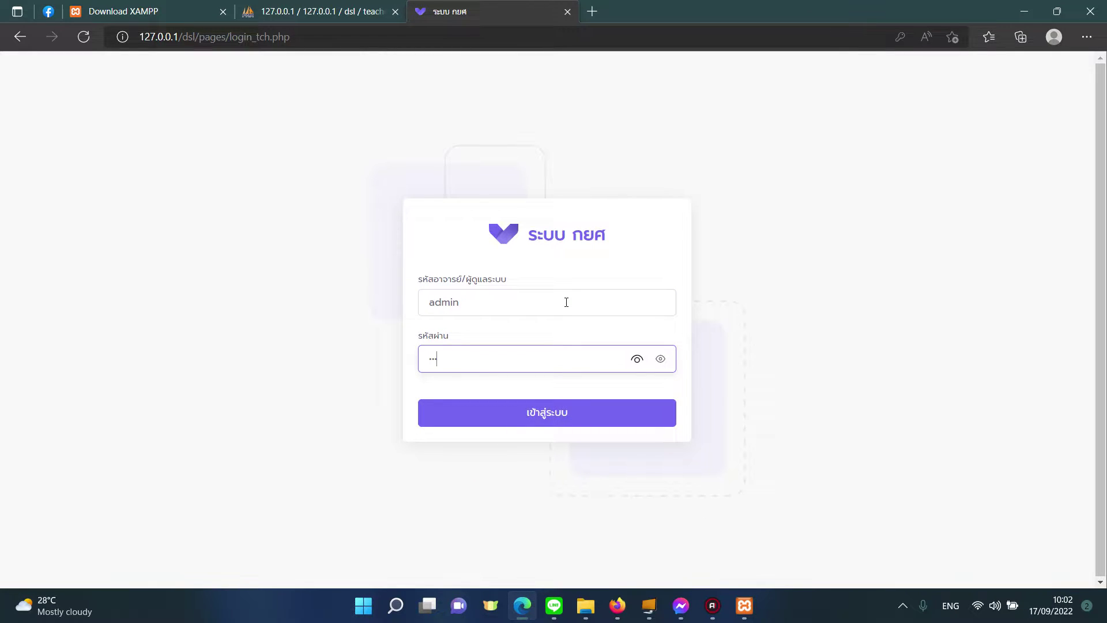
type("3")
key("Return")
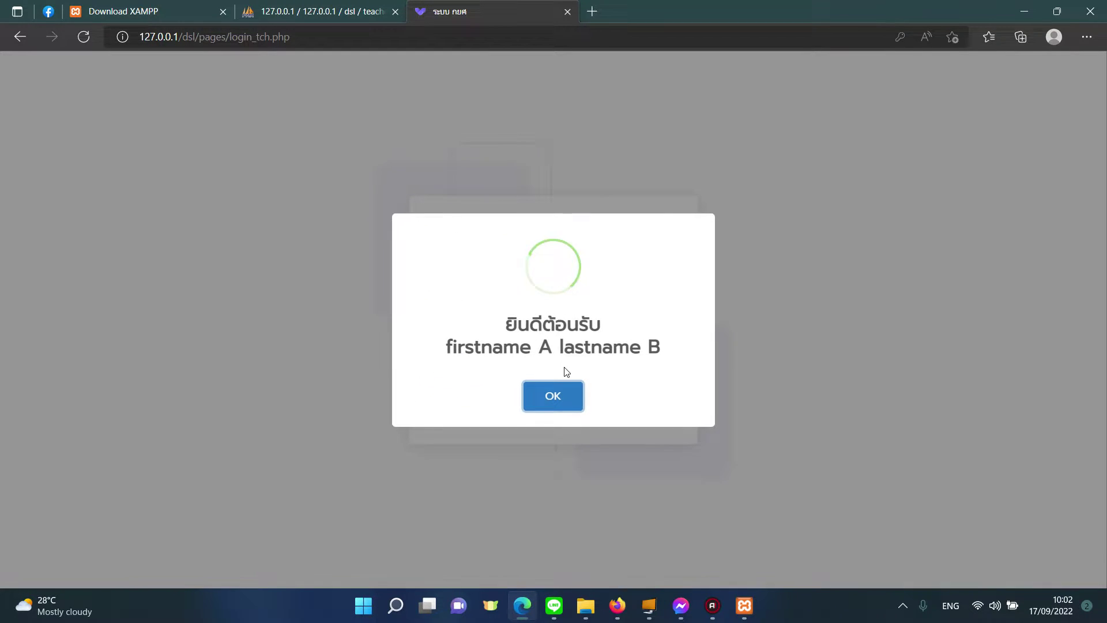
left_click(565, 386)
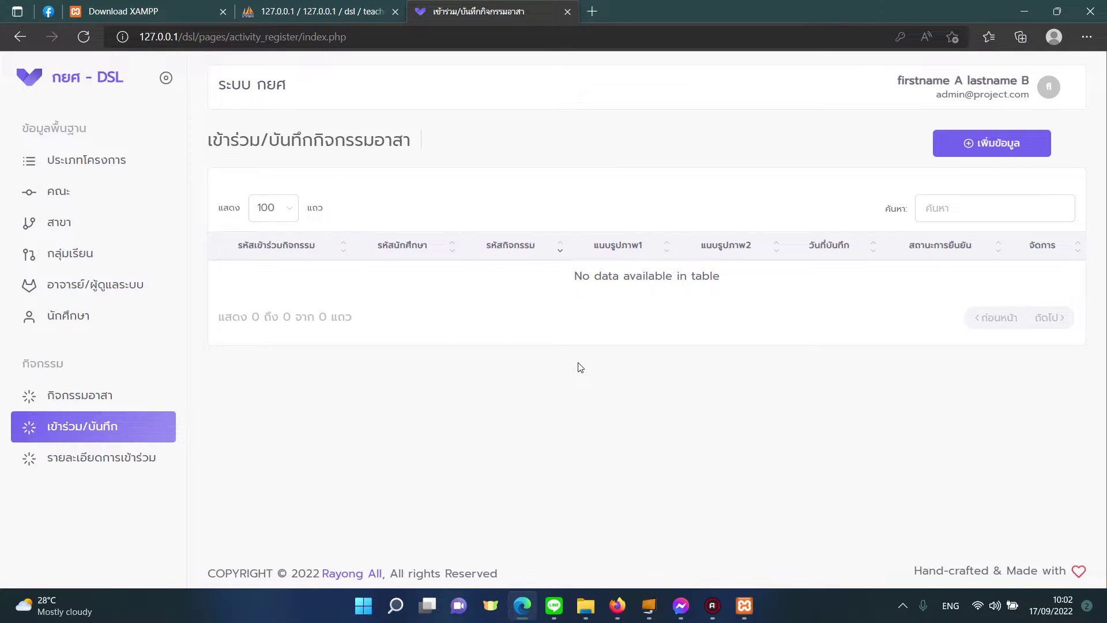
Step: Open the volunteer activity types page listing types 335 and 112
left_click(116, 165)
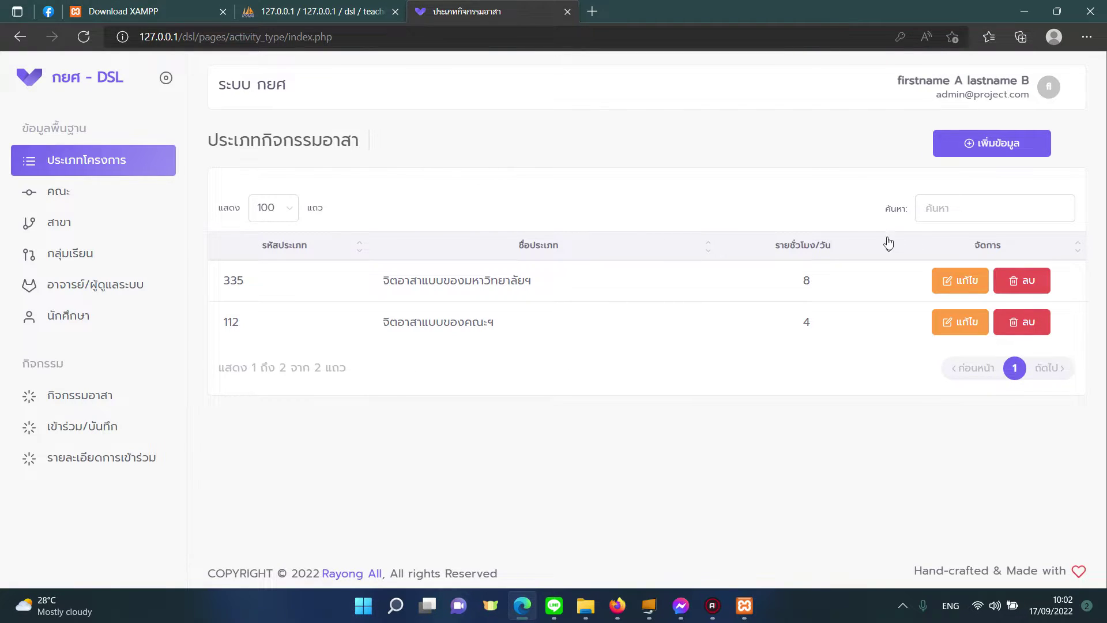
Step: Browse the faculty, major and study-group lists, ending on the teachers/administrators list
left_click(99, 191)
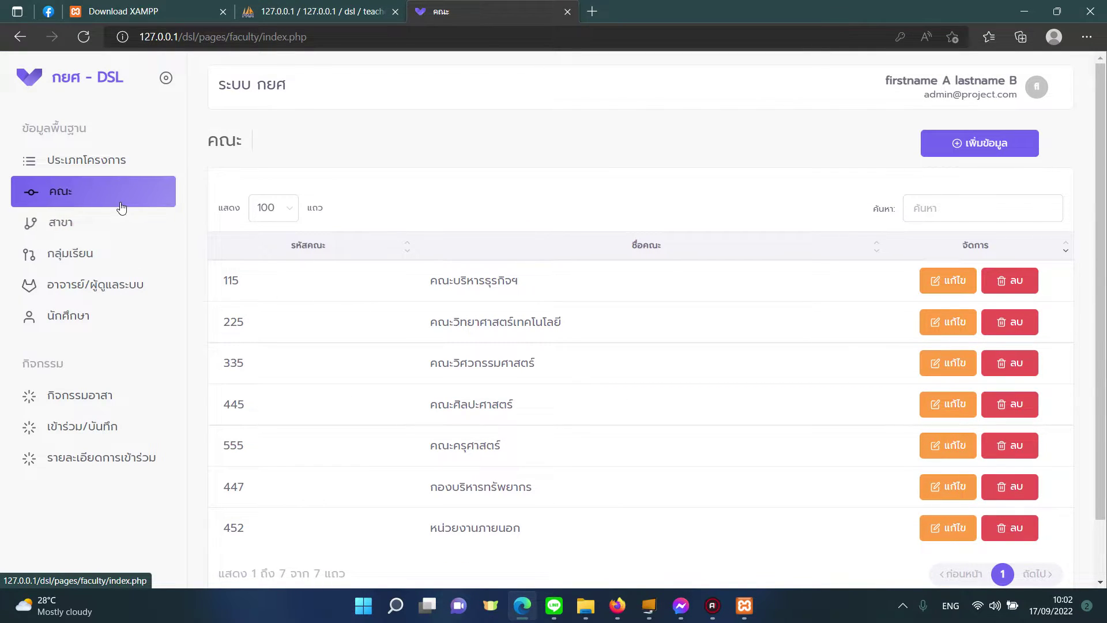
left_click(135, 227)
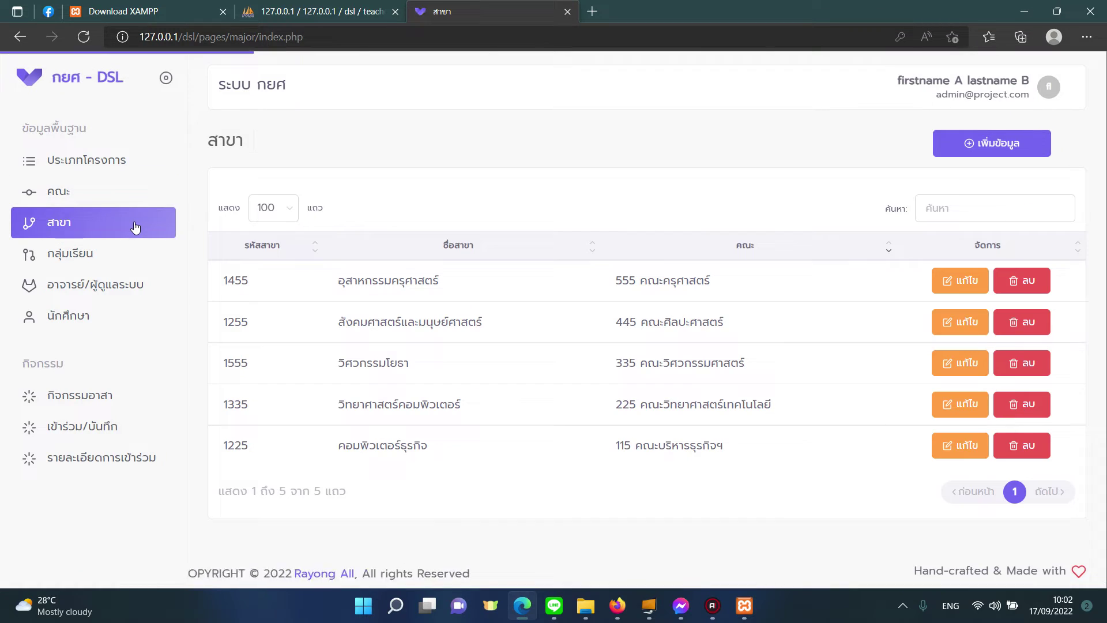
left_click(135, 253)
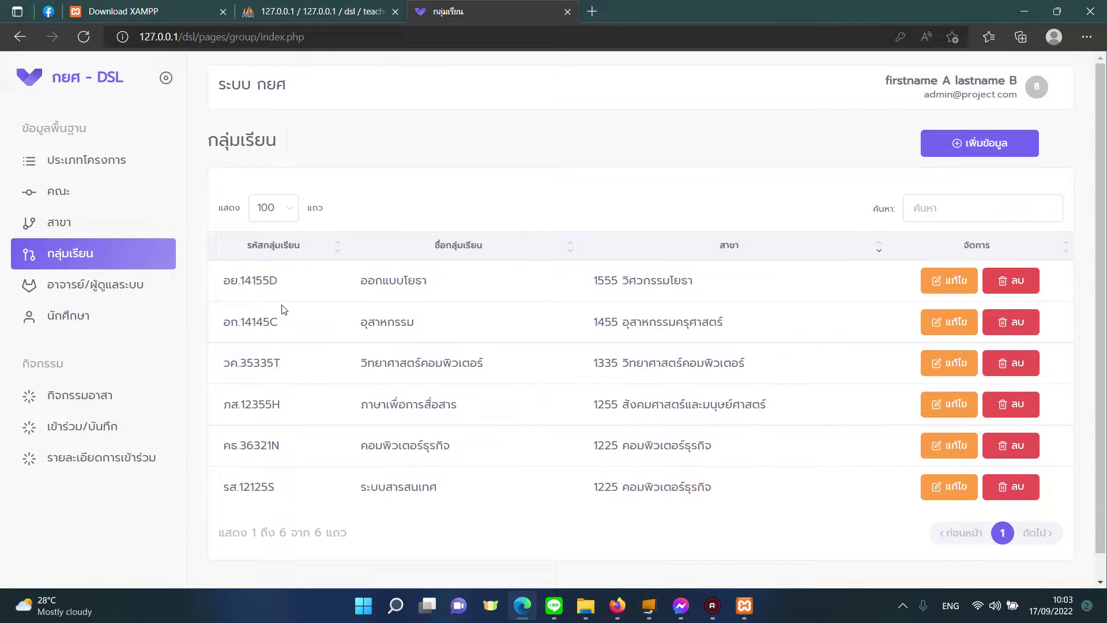
left_click(121, 294)
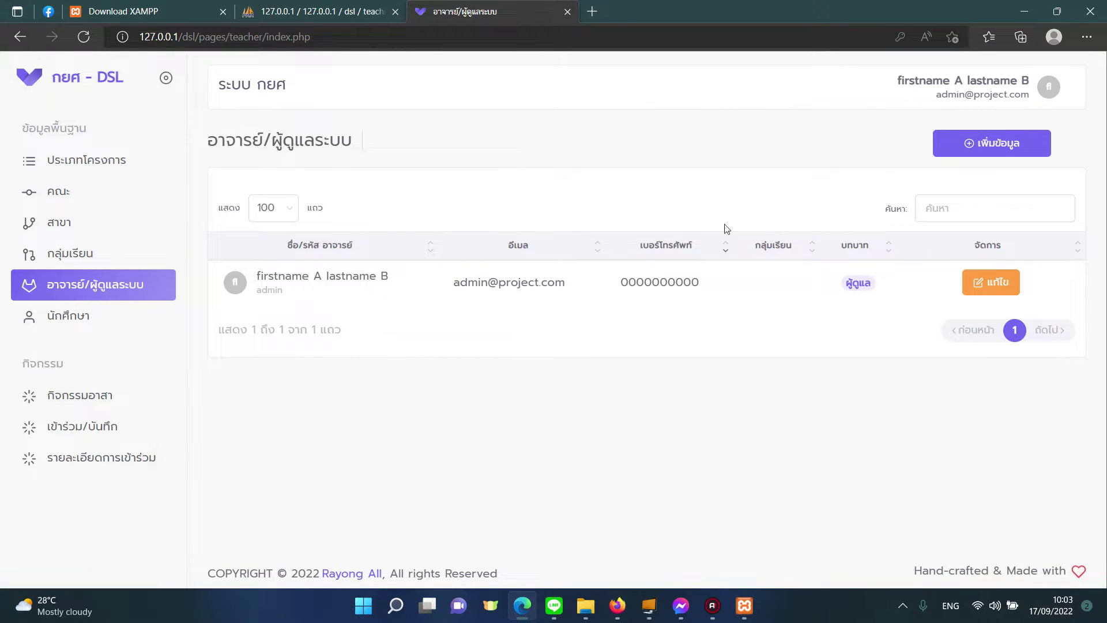
Step: Preview the add-teacher form, toggling the role between administrator and teacher, then cancel it
left_click(938, 144)
scroll(658, 285, "down", 2)
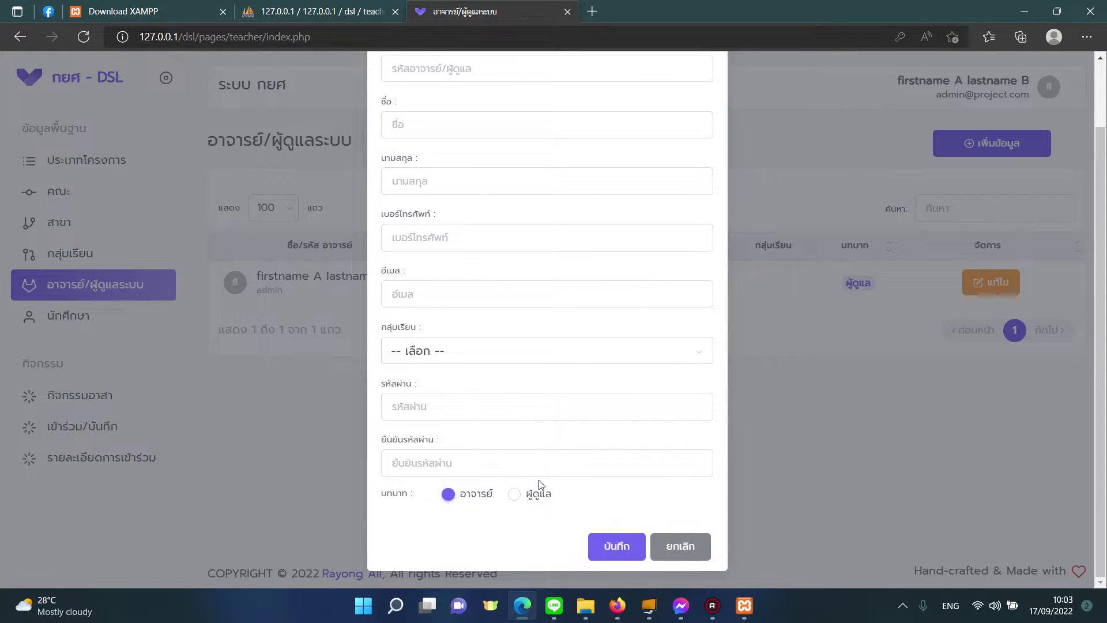
left_click(514, 495)
left_click(487, 496)
left_click(515, 494)
left_click(448, 494)
left_click(682, 546)
Step: Preview the add-study-group form and its major choices, then cancel it
left_click(147, 254)
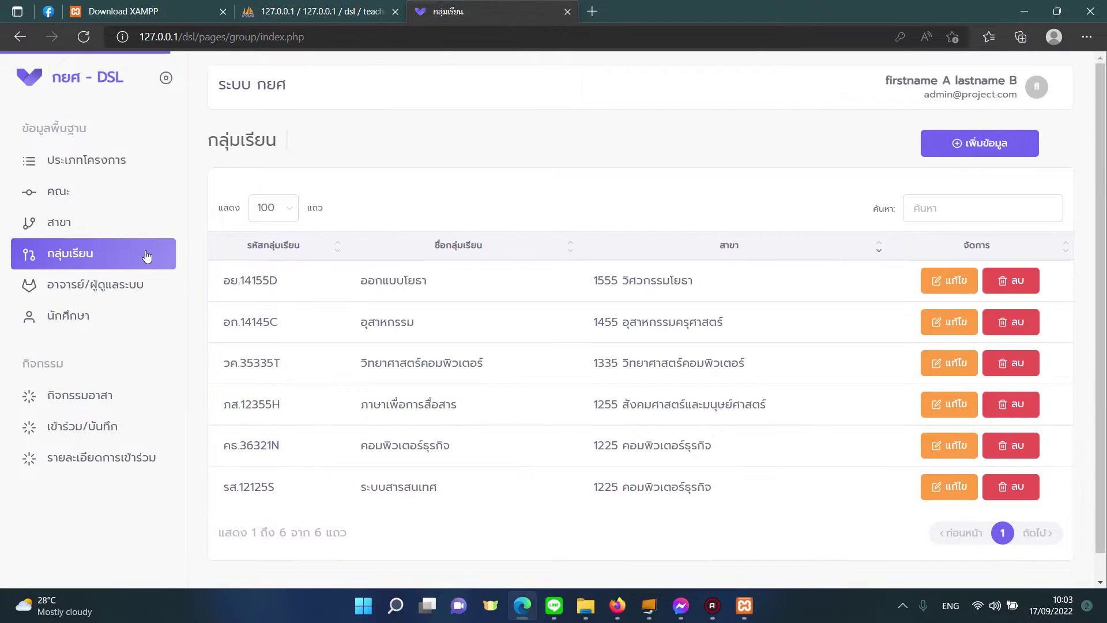
left_click(943, 138)
left_click(456, 260)
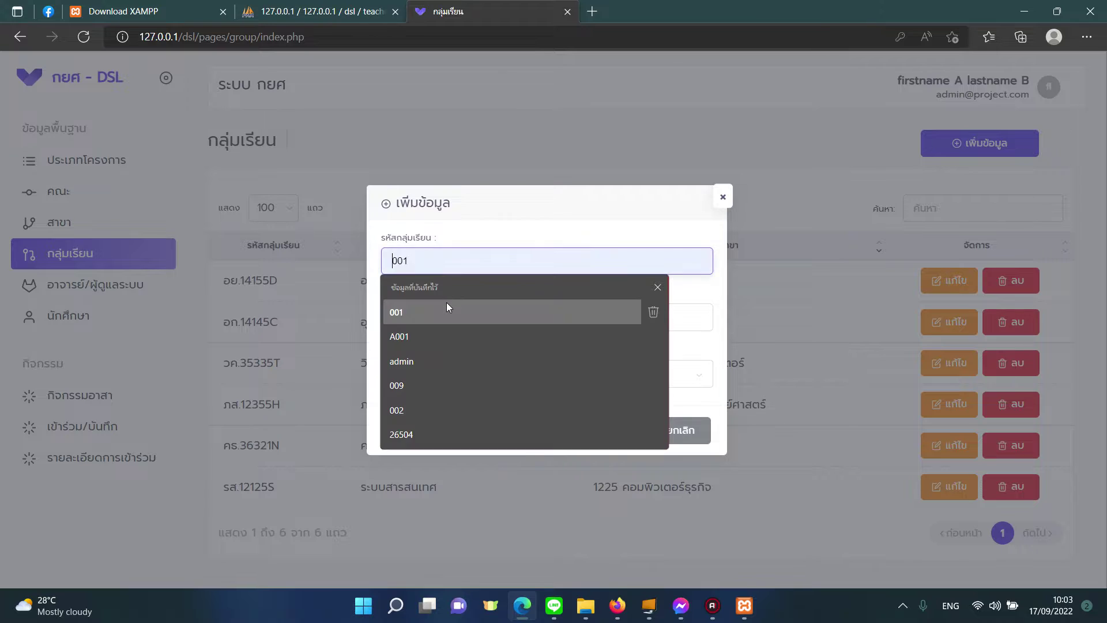
left_click(571, 378)
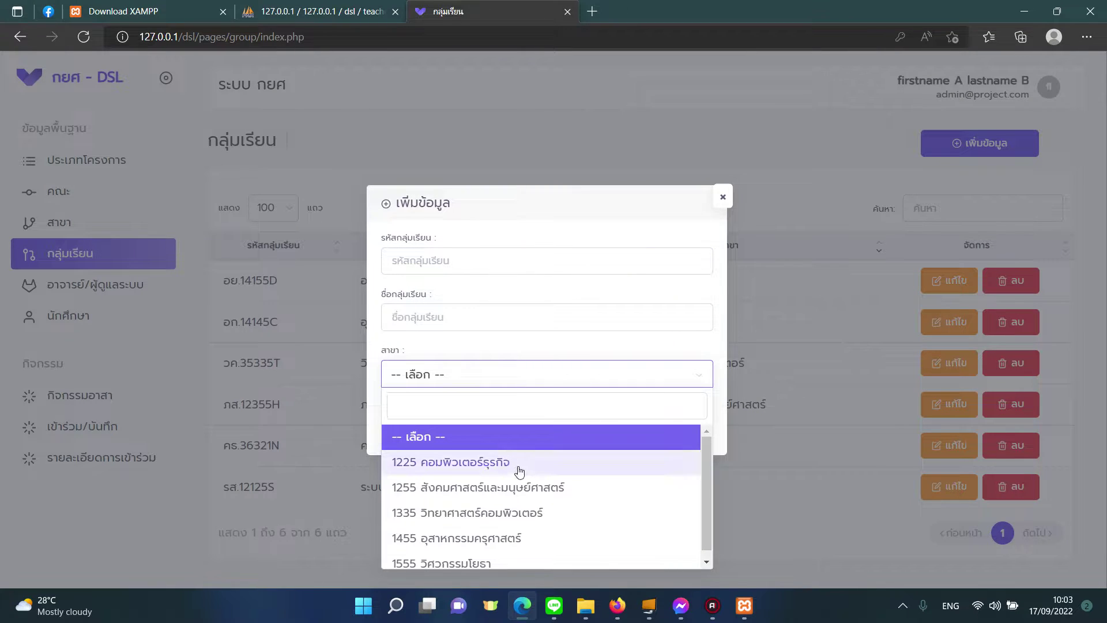
left_click(385, 358)
left_click(674, 433)
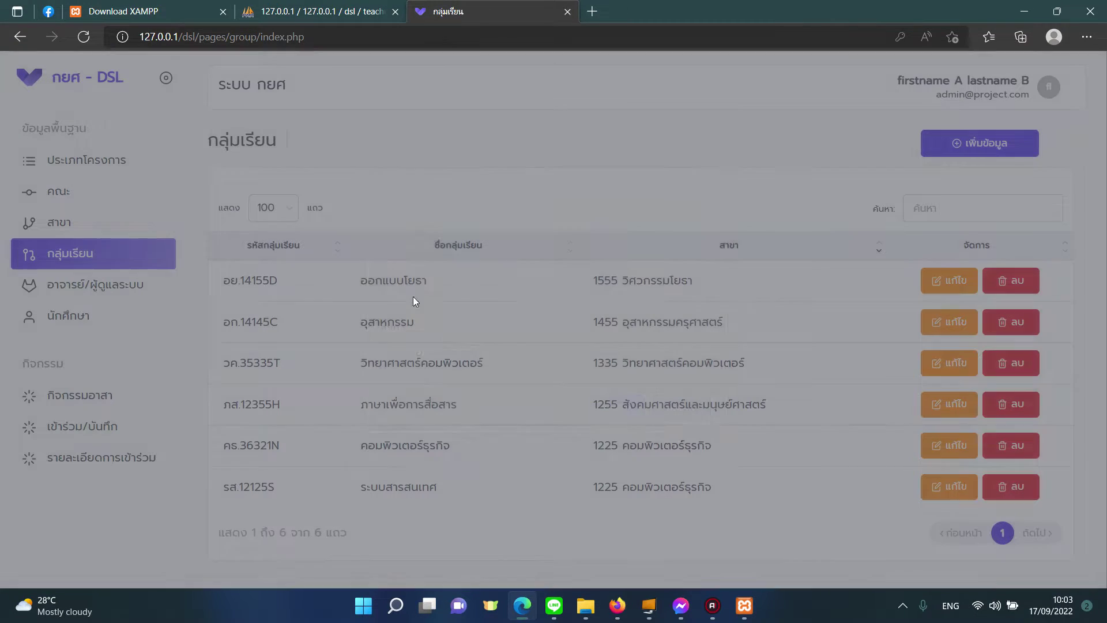
Step: Preview the add-major form and its faculty choices without saving
left_click(63, 223)
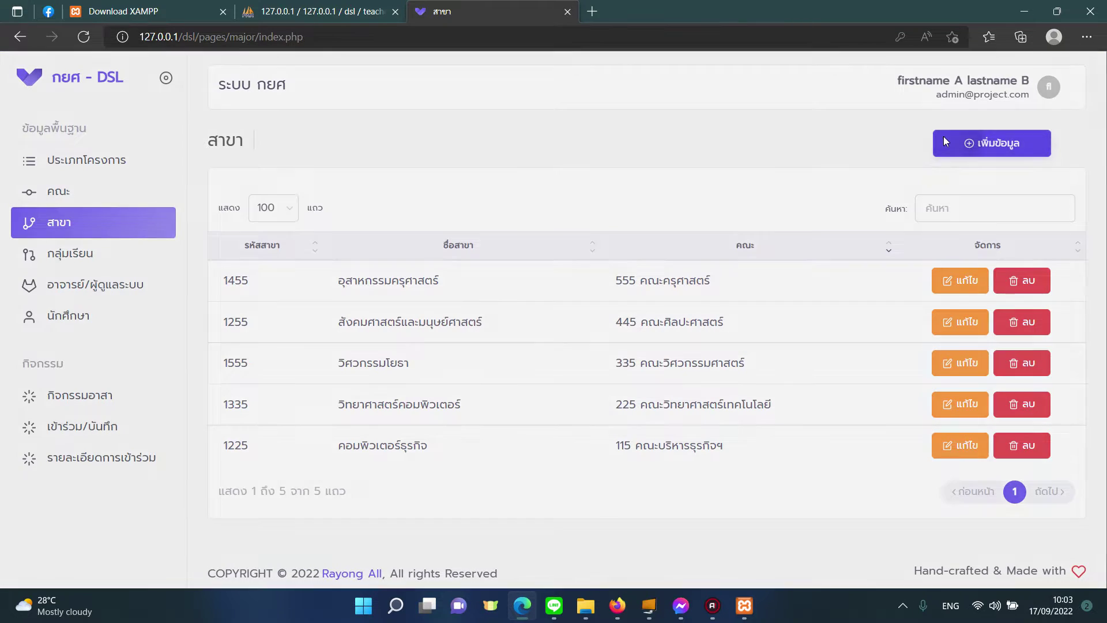
left_click(943, 138)
left_click(507, 369)
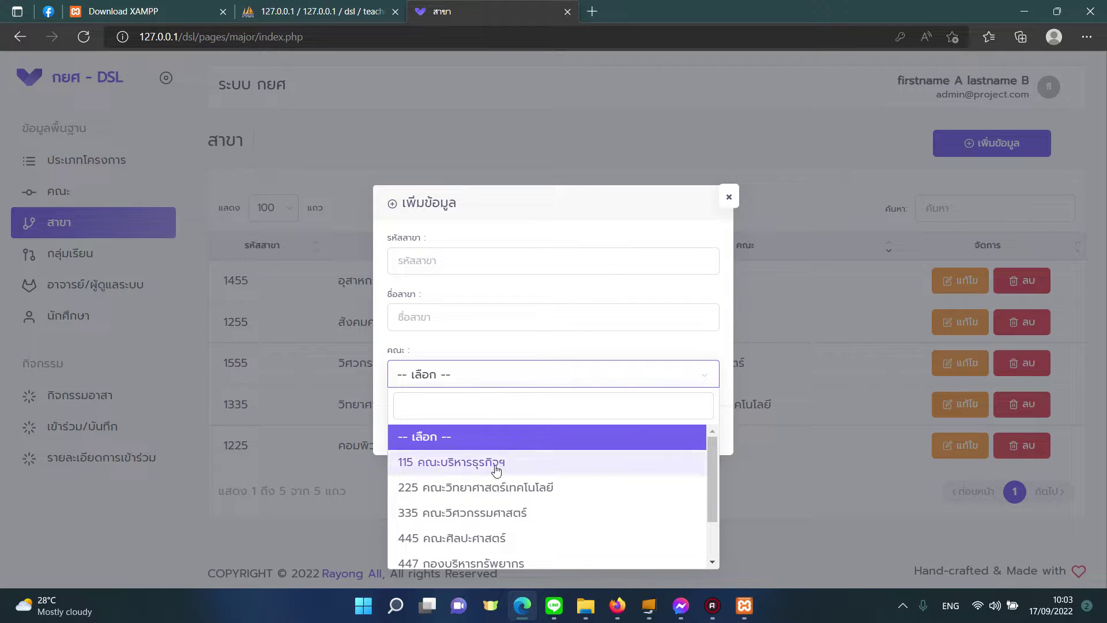
left_click(770, 447)
Step: Preview the add-student form's study group choices unsaved, then open the volunteer activity list
left_click(99, 195)
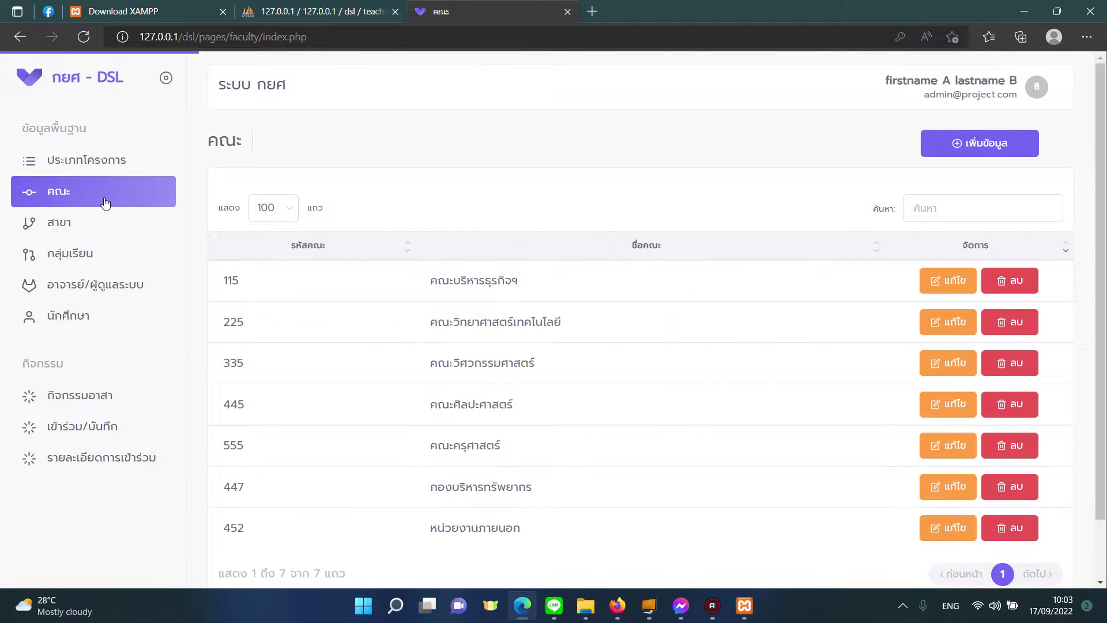
left_click(93, 222)
left_click(87, 254)
left_click(107, 285)
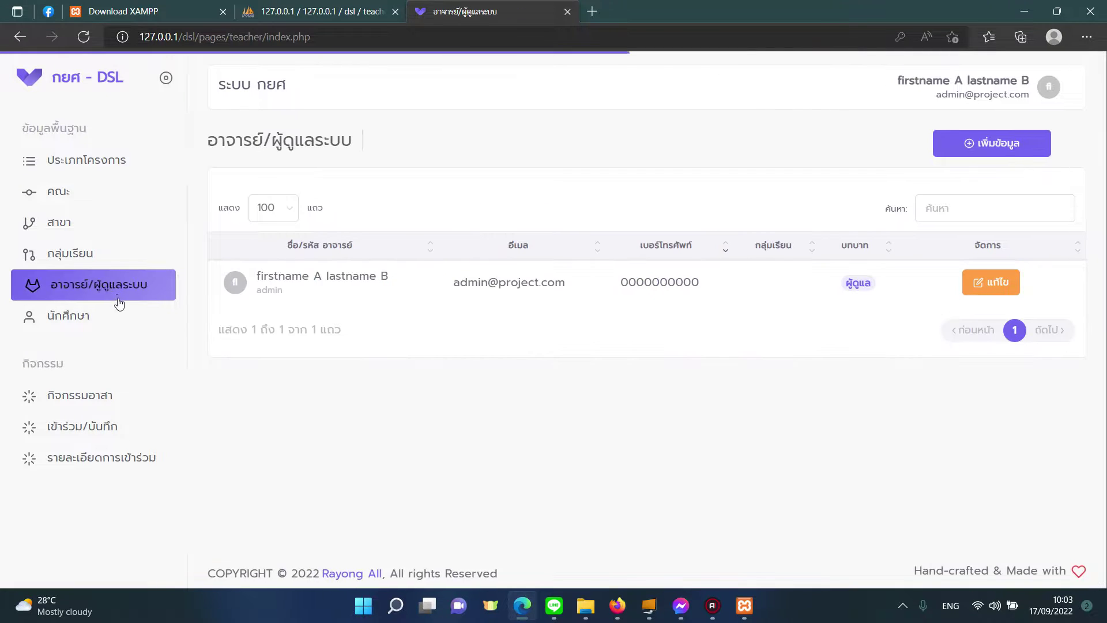
left_click(124, 317)
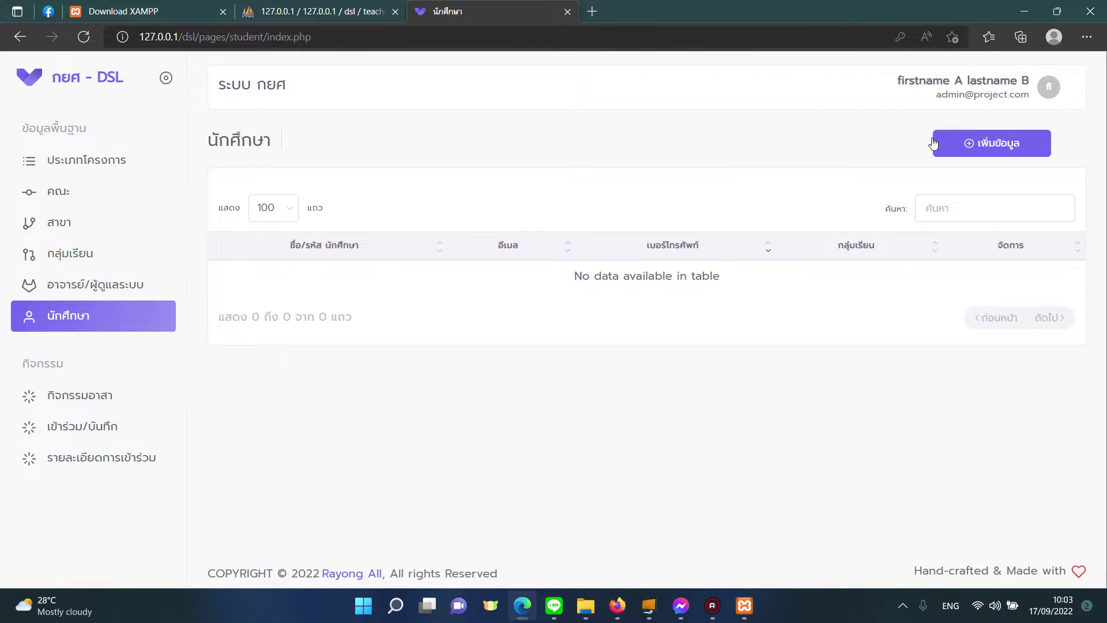
left_click(936, 143)
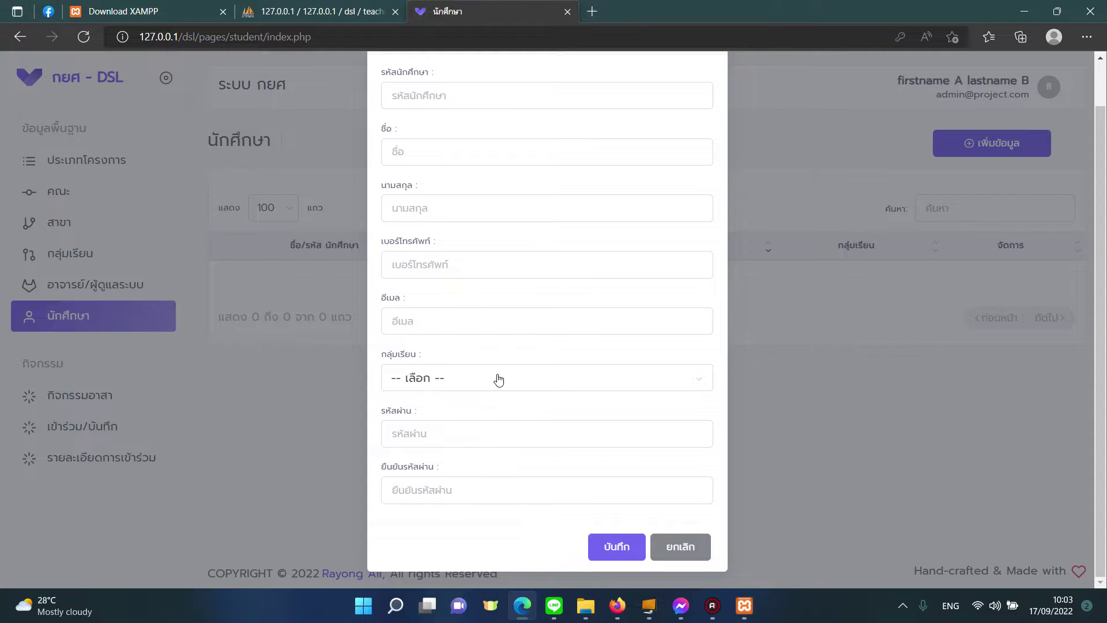
left_click(499, 379)
scroll(492, 533, "down", 1)
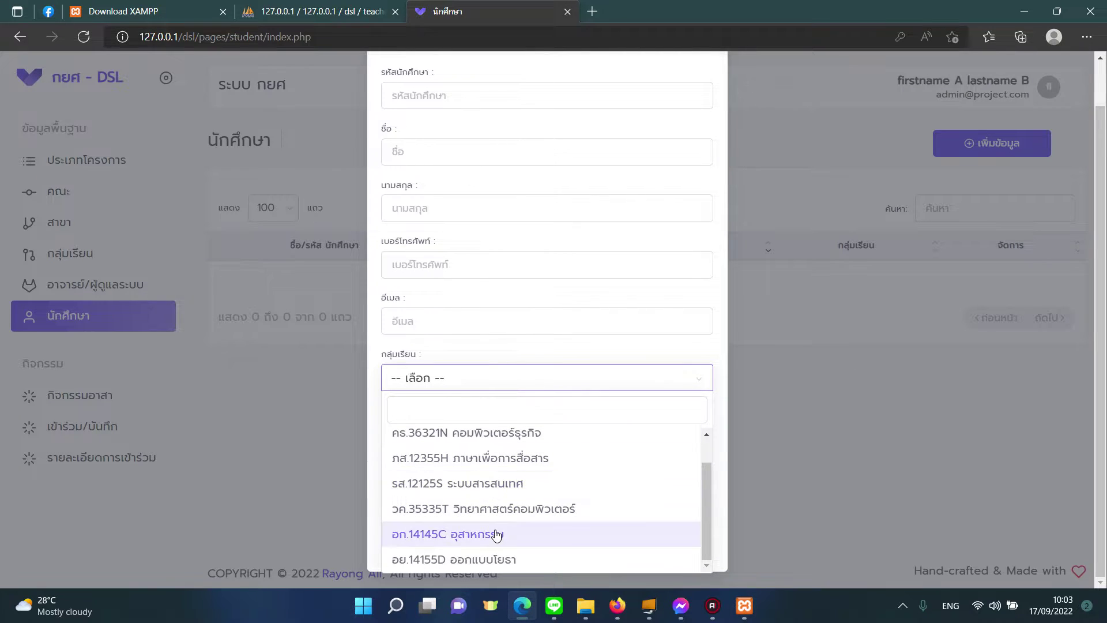
left_click(319, 437)
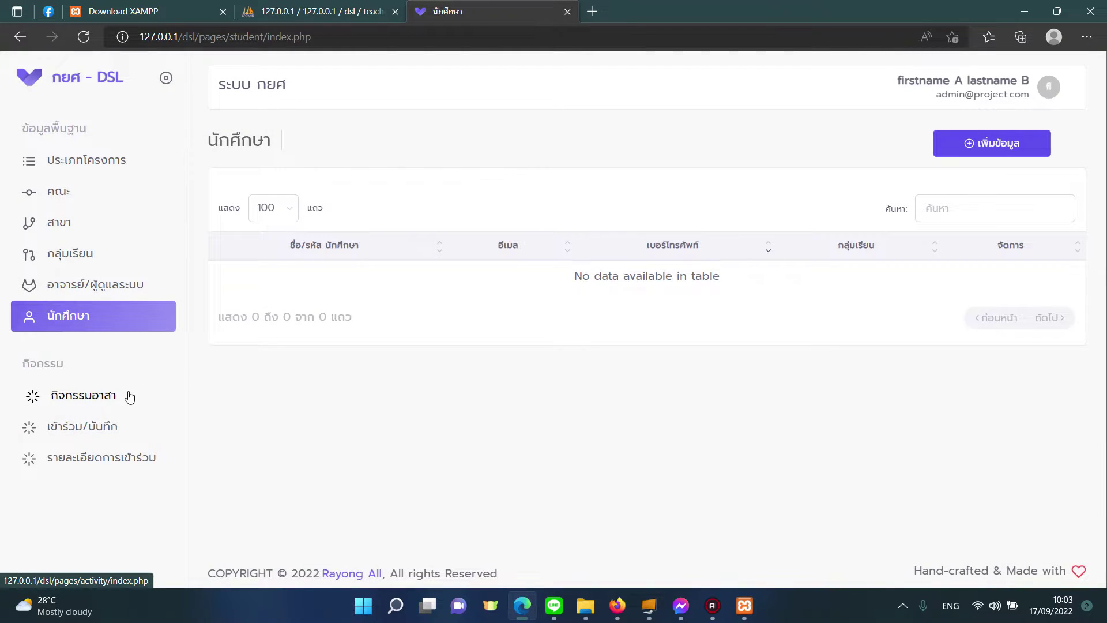
left_click(129, 396)
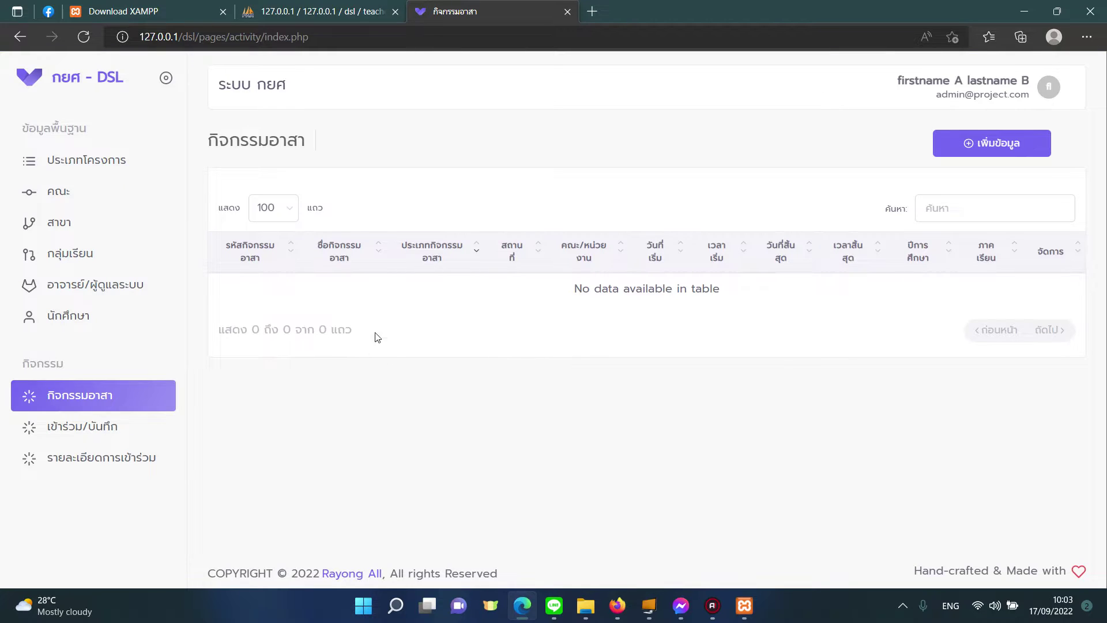
Step: Browse the add-activity form's code, name, type, faculty, date and year fields without saving
left_click(942, 148)
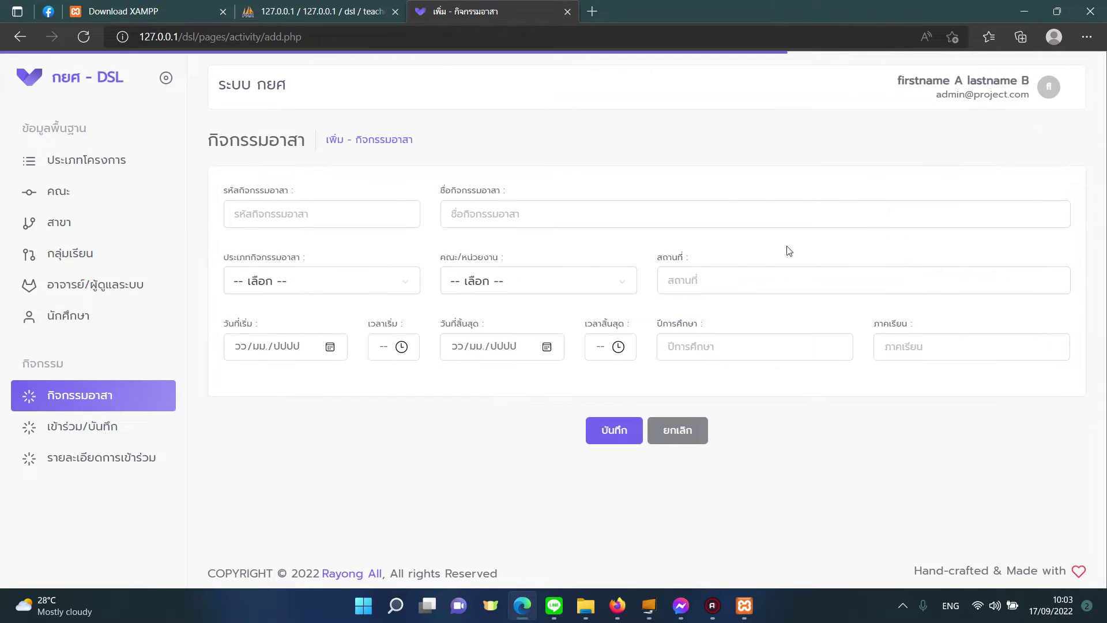
left_click(308, 212)
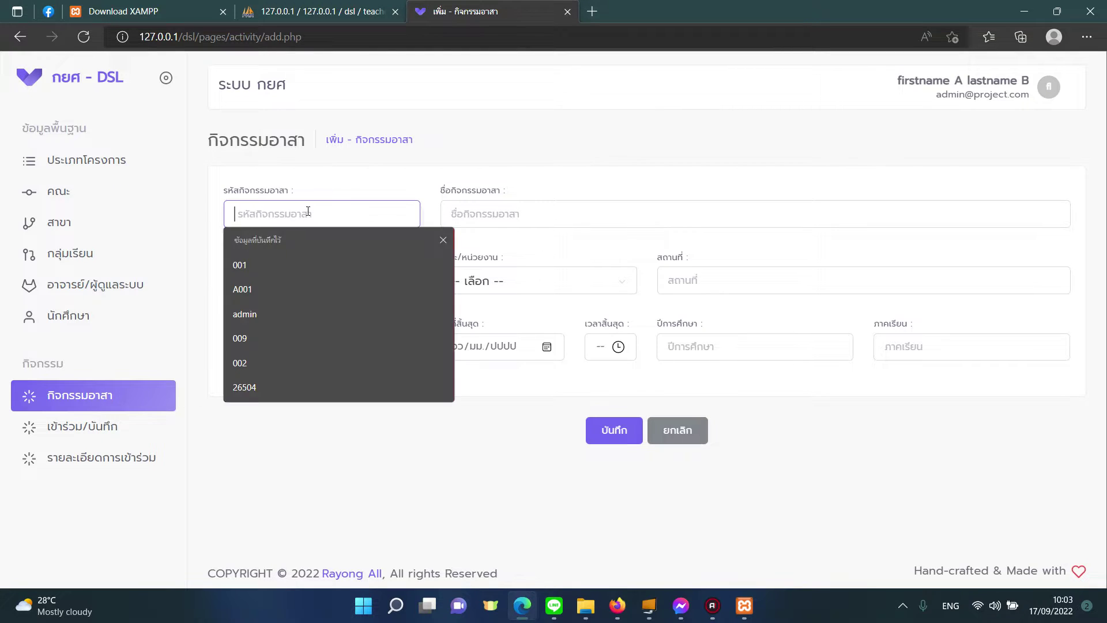
left_click(482, 221)
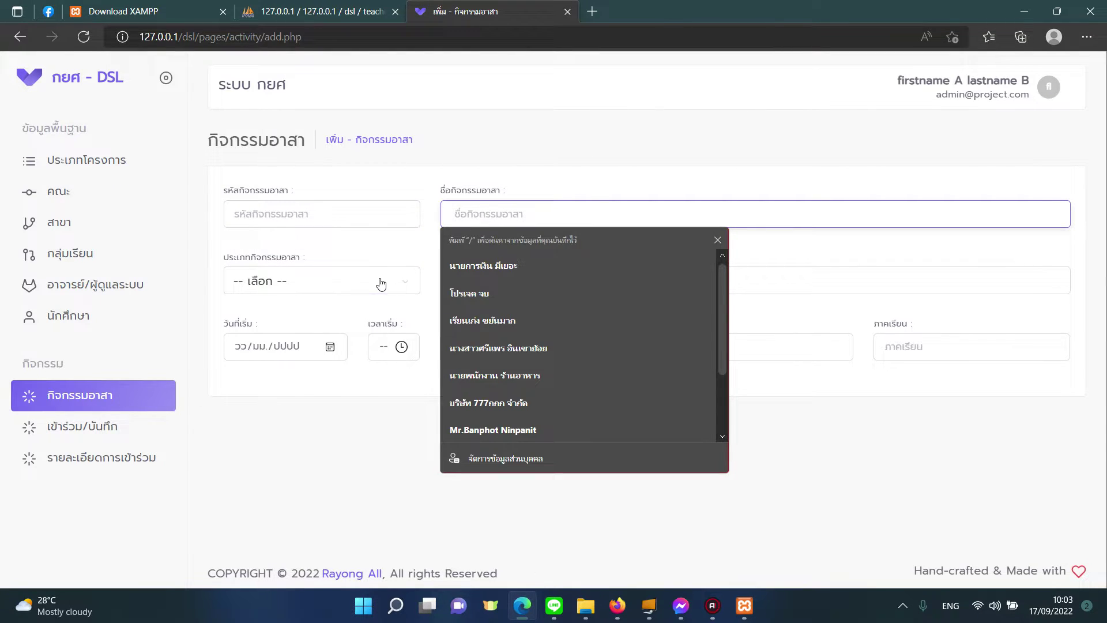
left_click(381, 284)
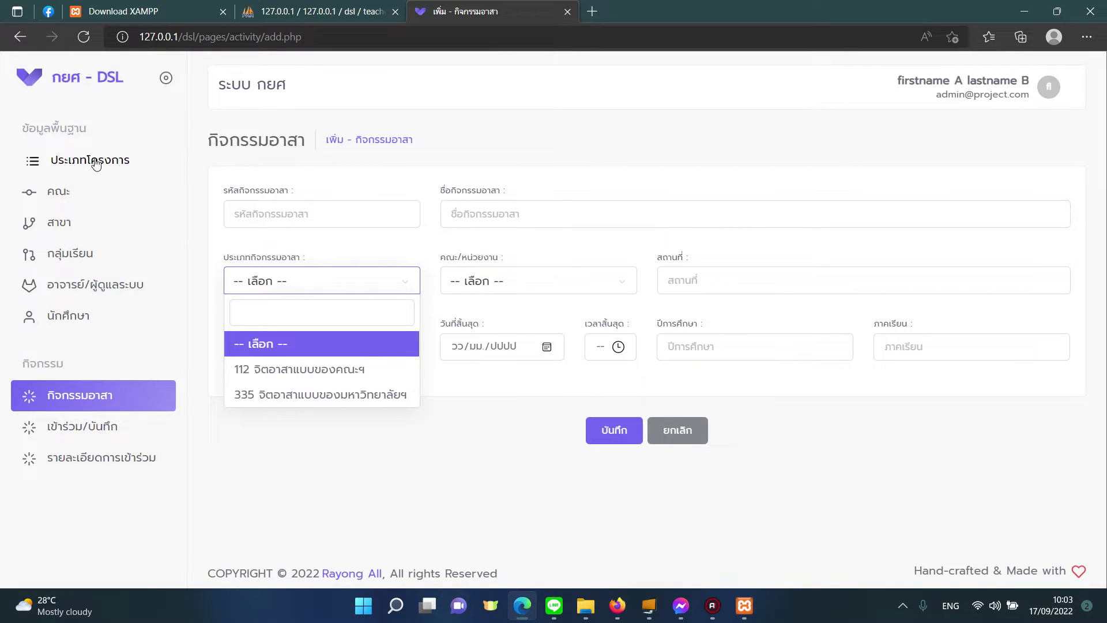
left_click(514, 275)
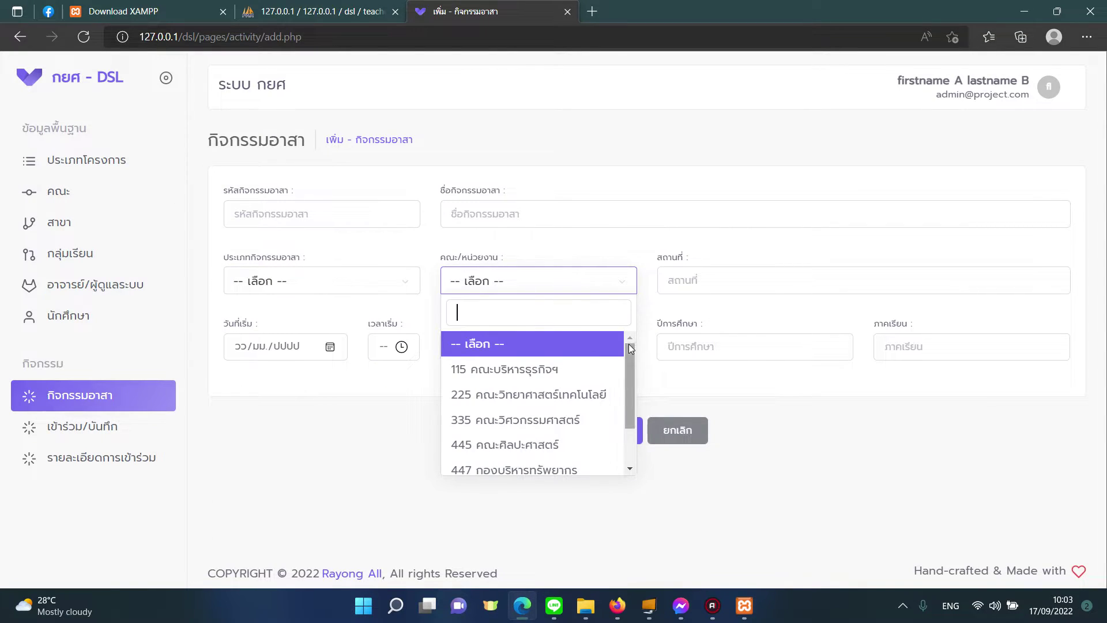
scroll(631, 365, "down", 2)
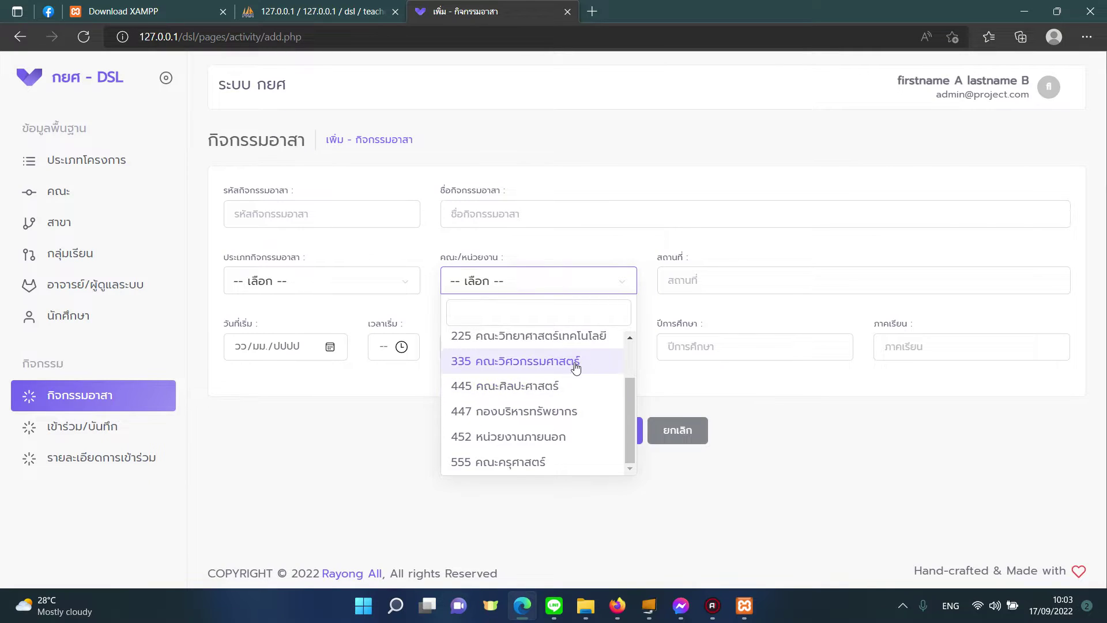
left_click(422, 441)
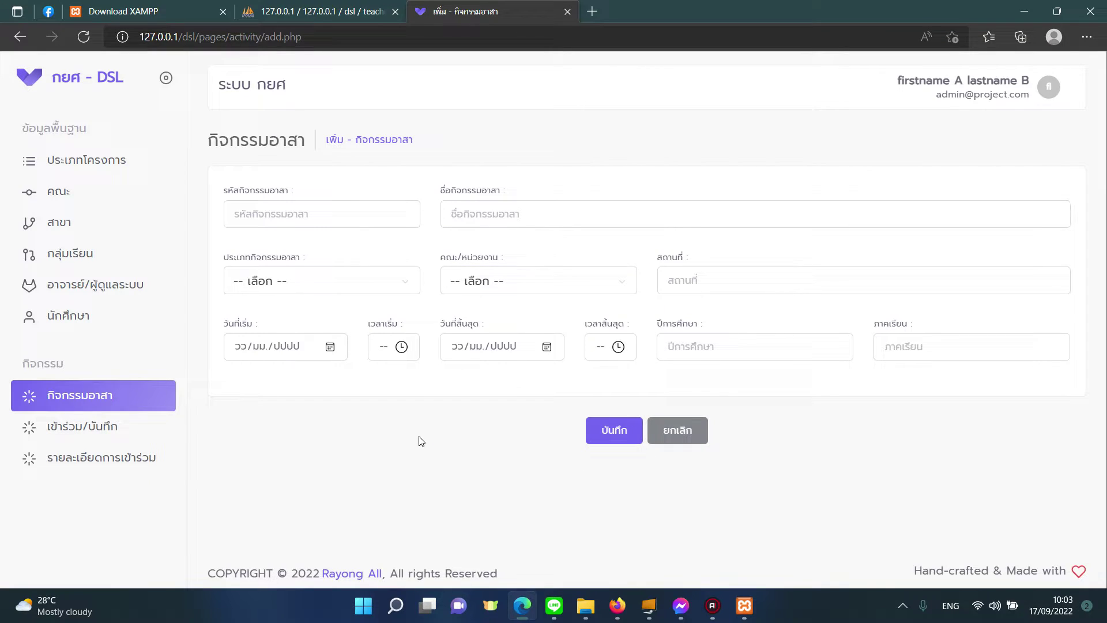
left_click(316, 352)
left_click(514, 348)
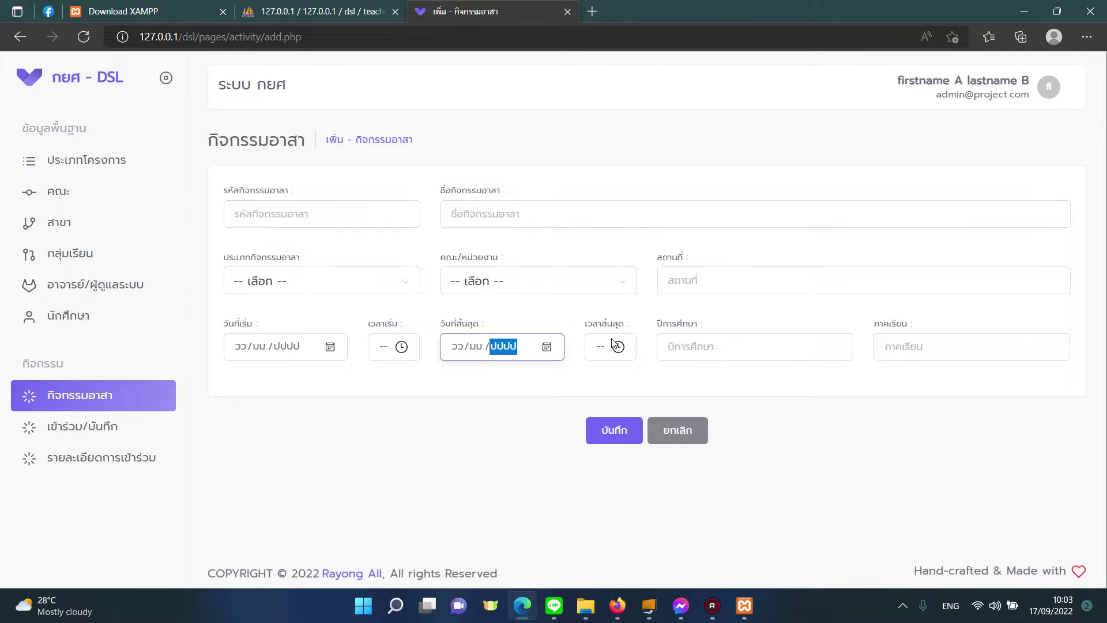
left_click(735, 358)
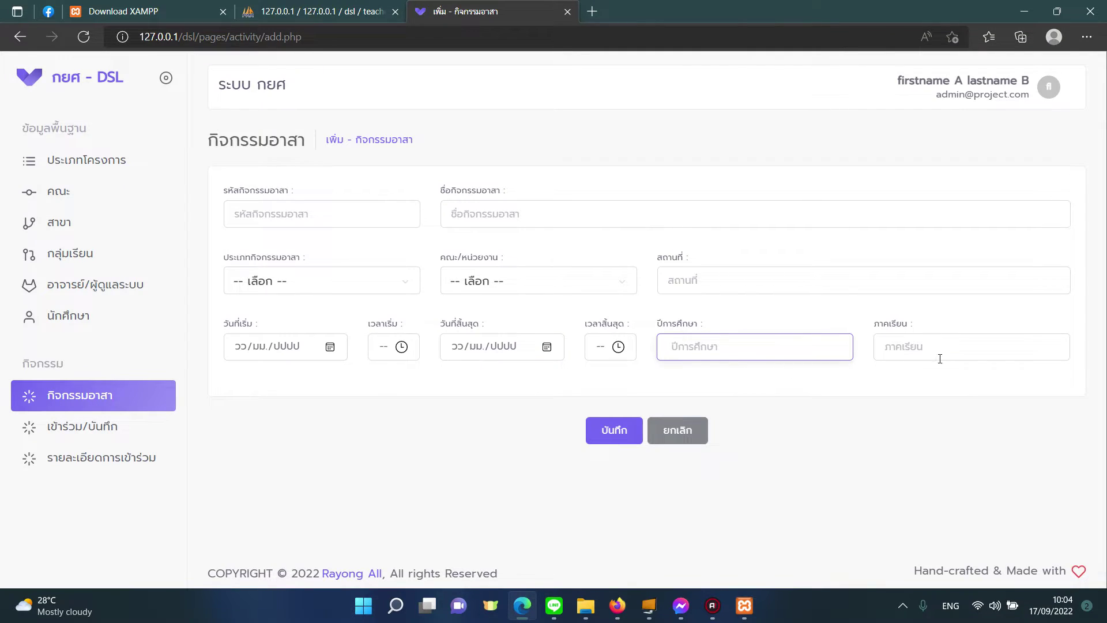
Step: Go to the participation records page and start a new participation record
left_click(78, 428)
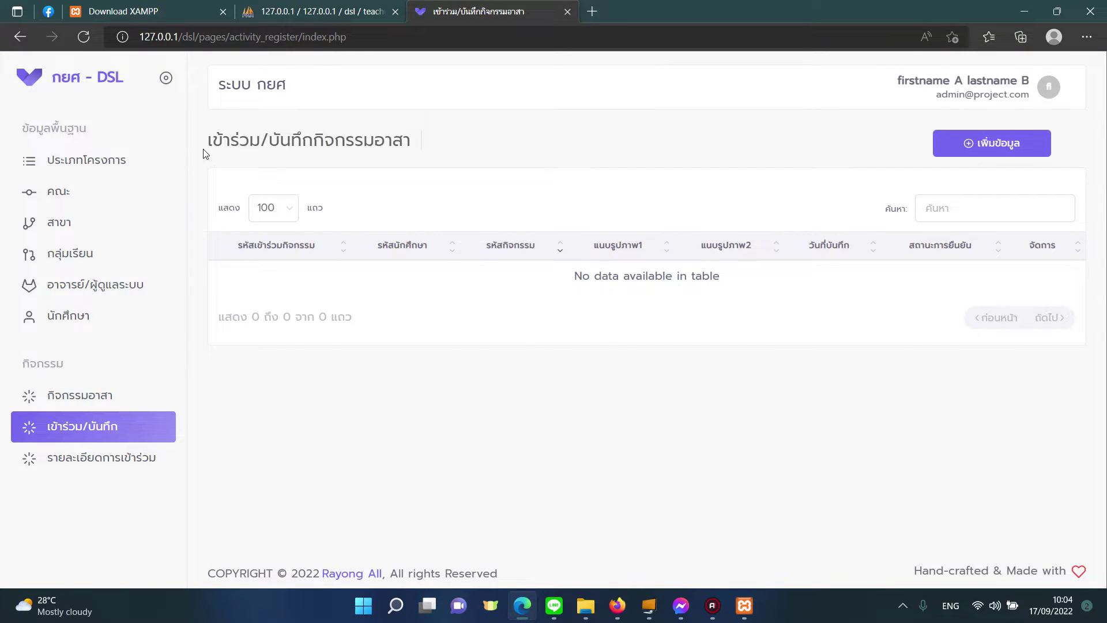
left_click_drag(210, 144, 415, 144)
left_click(957, 142)
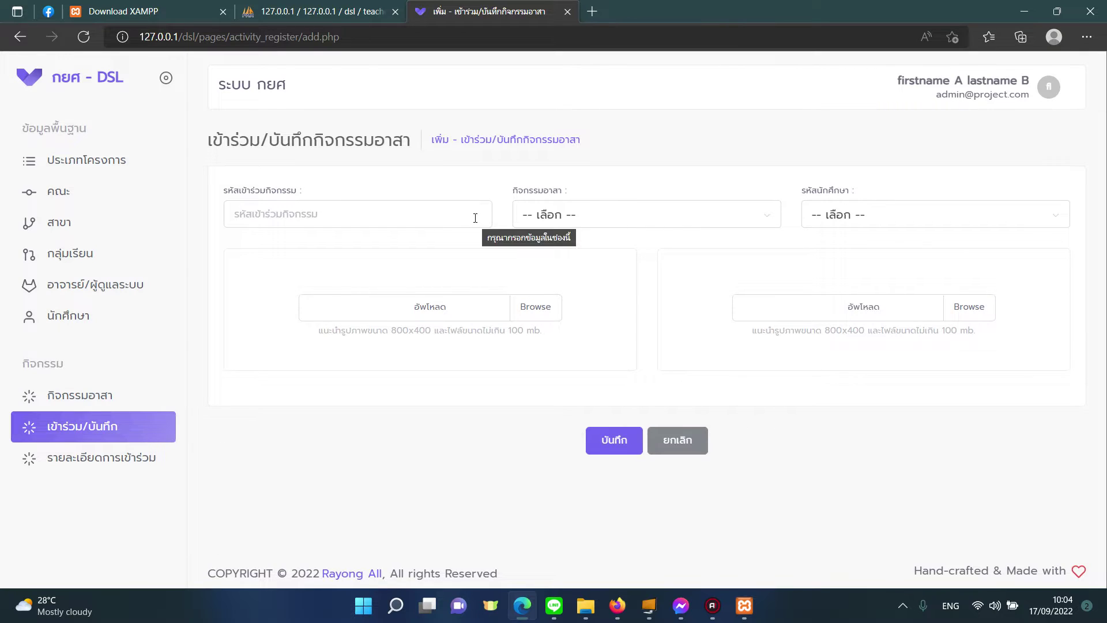
Step: Check the participation form's activity and student dropdowns are empty, then go to the student list
left_click(418, 214)
left_click(564, 219)
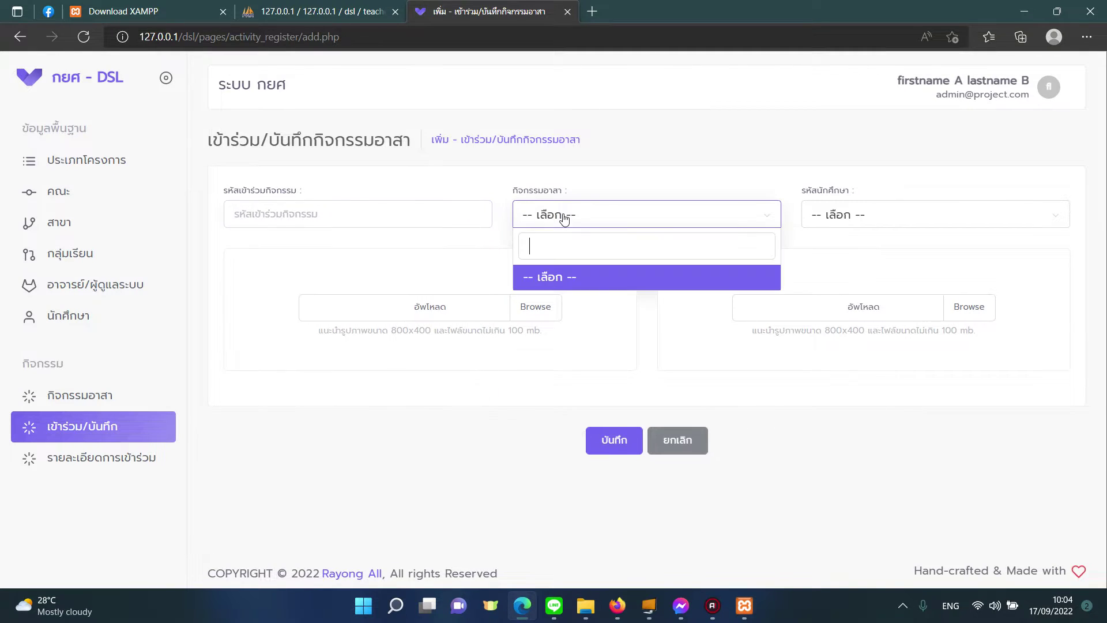
left_click(562, 219)
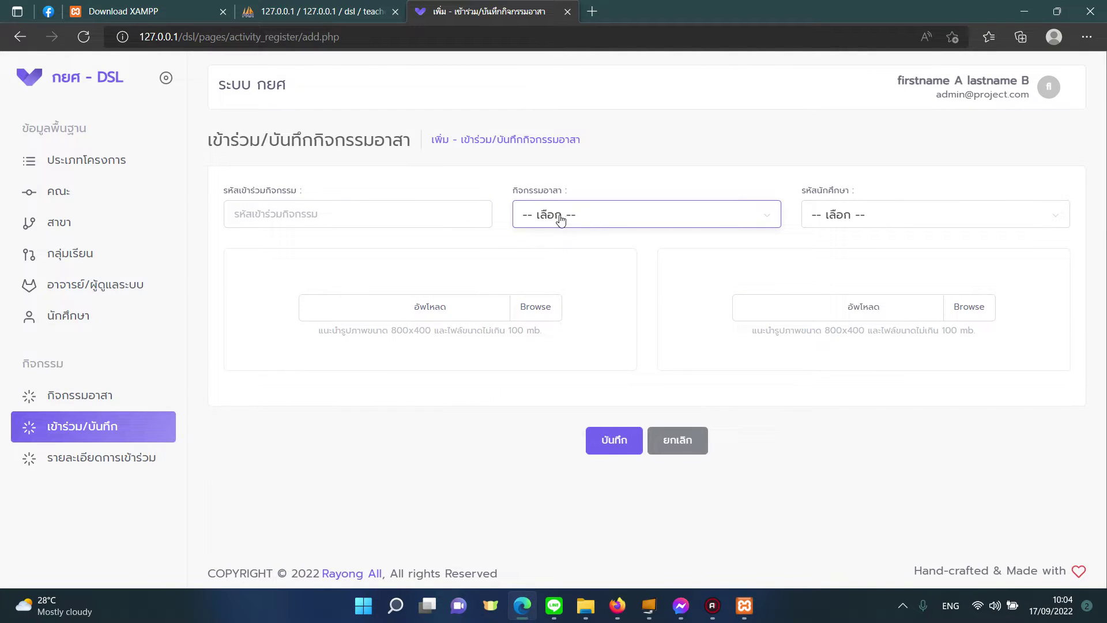
left_click(833, 227)
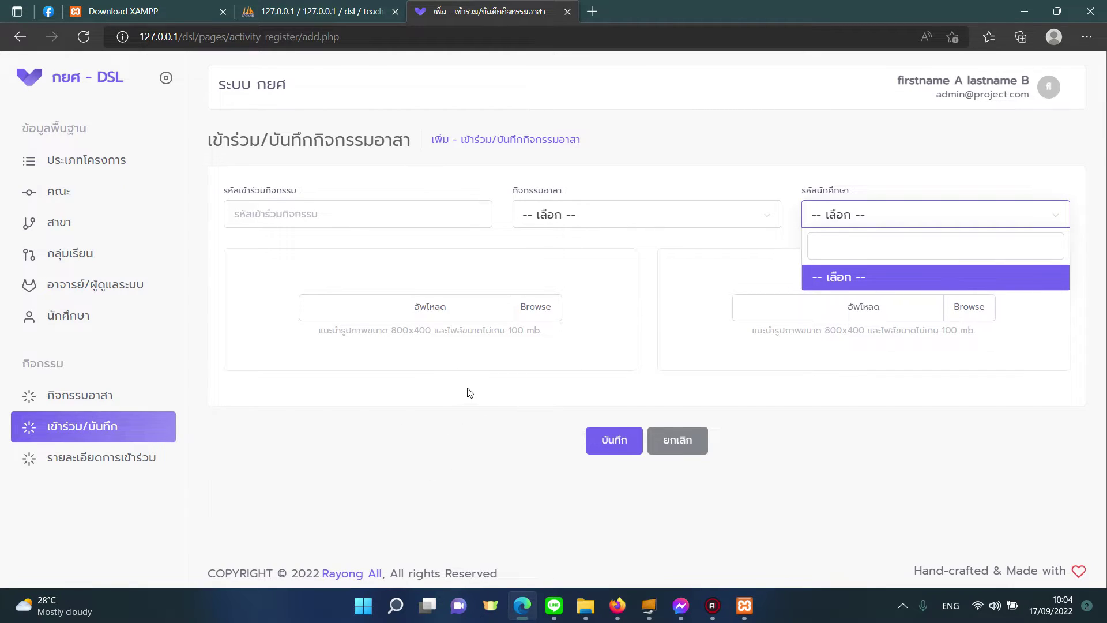
left_click(129, 314)
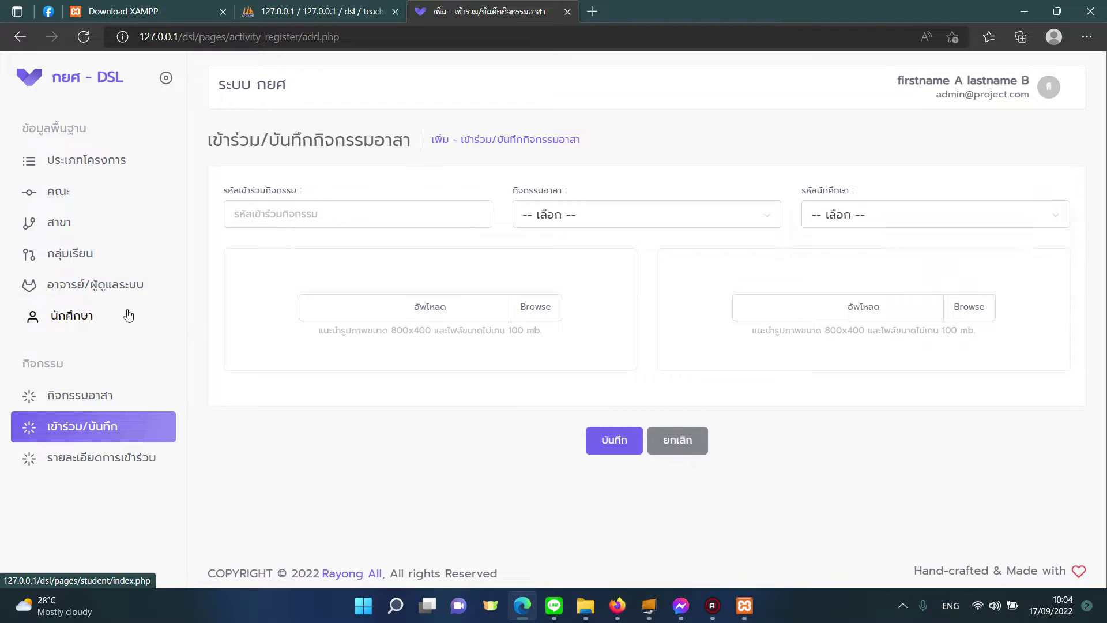
Step: Enter the new student's ID, first name, surname, email and phone number
left_click(975, 145)
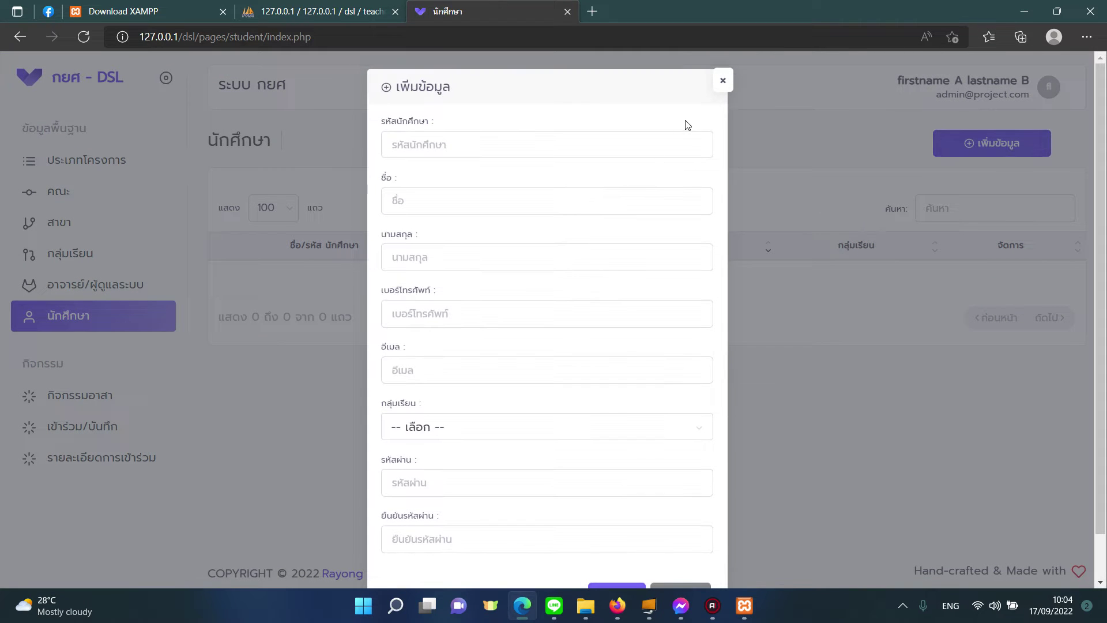
left_click(495, 144)
type("001")
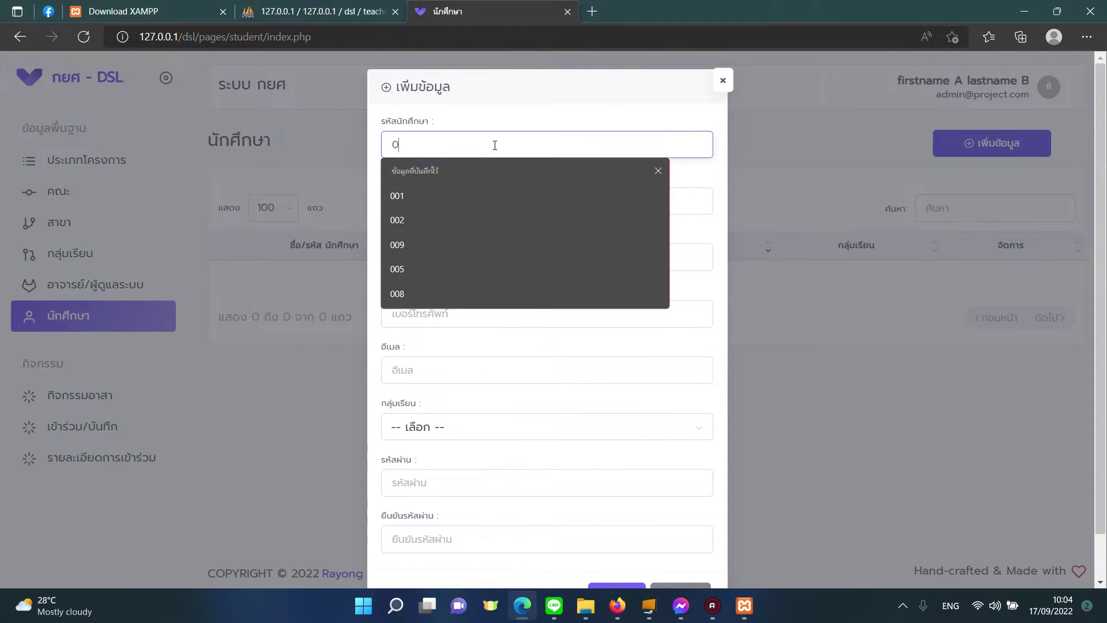
left_click(602, 205)
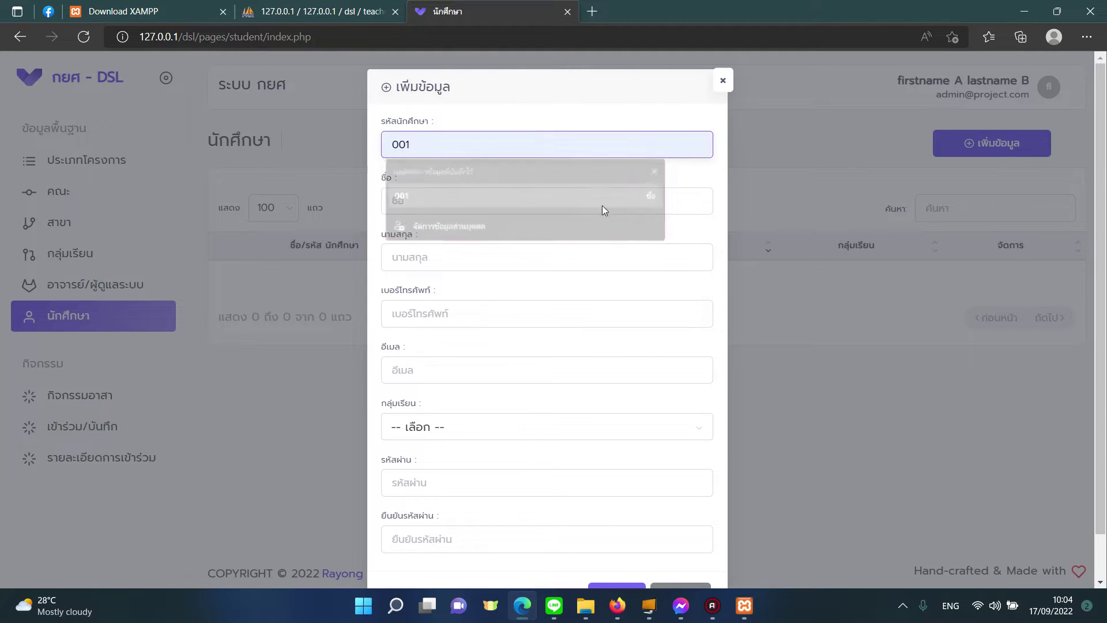
left_click(580, 206)
type("0")
left_click(522, 262)
left_click(522, 257)
type("001")
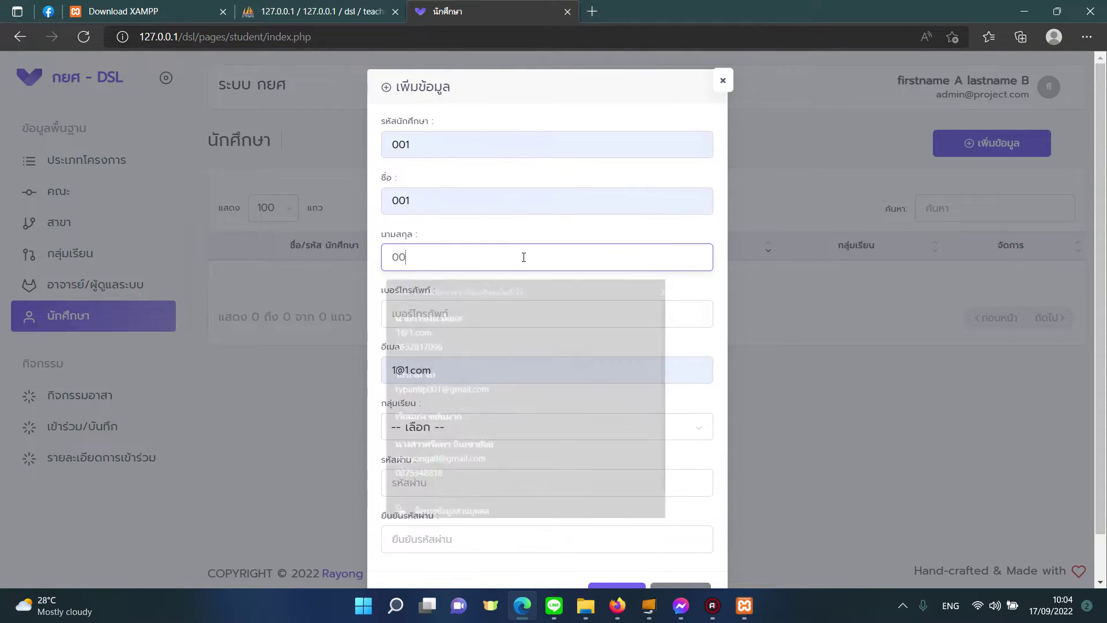
left_click(501, 307)
left_click(502, 318)
type("001")
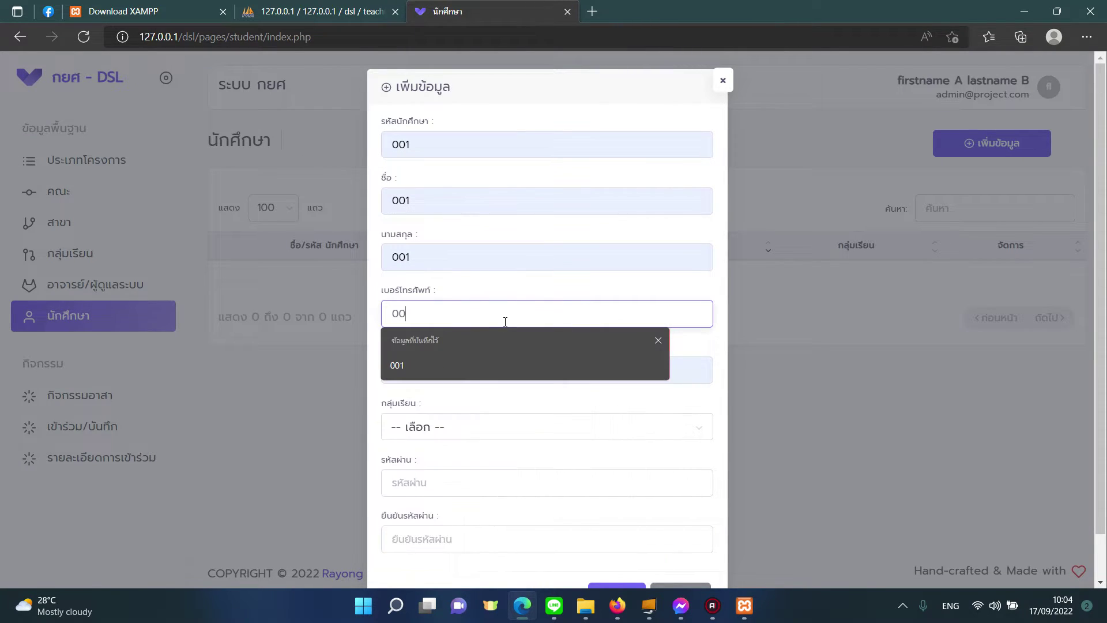
Step: Assign class group ค.36321N คอมพิวเตอร์ธุรกิจ, set and confirm the password, and save the student
left_click(467, 428)
left_click(487, 307)
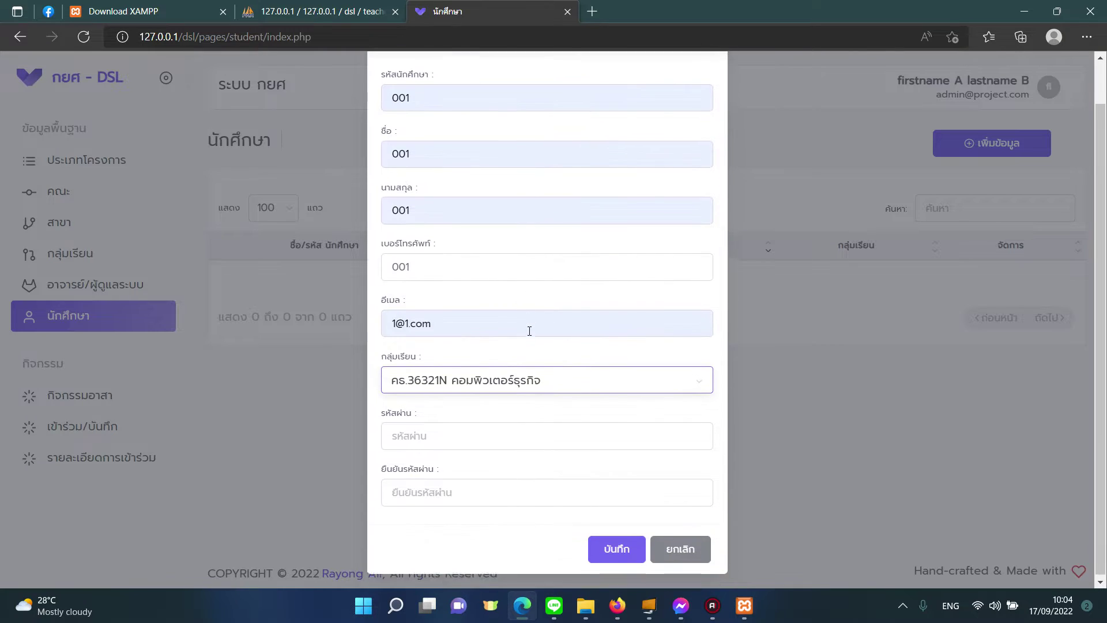
left_click(482, 432)
type("00")
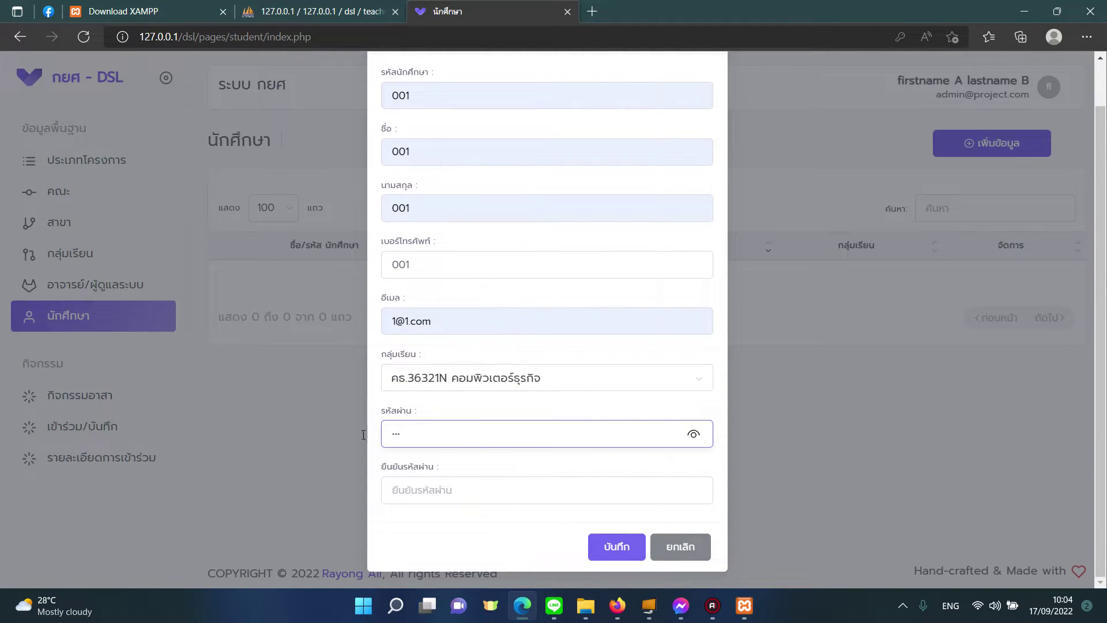
type("1")
left_click(435, 490)
type("001")
left_click(617, 546)
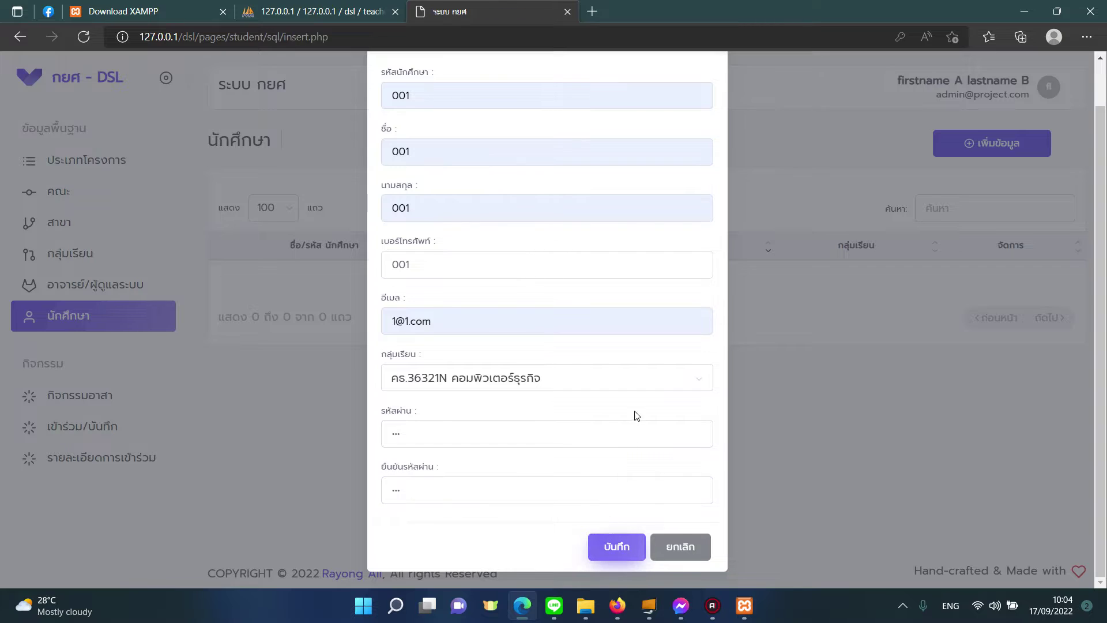
left_click(564, 383)
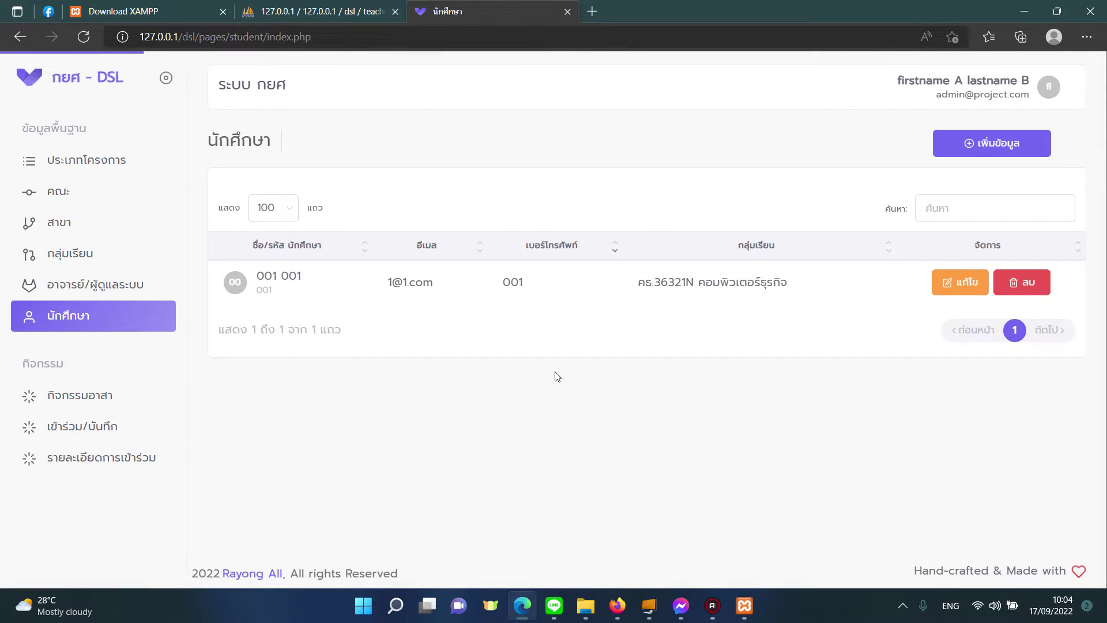
Step: Log out of admin and sign in as the new student with their ID and password
left_click(955, 117)
left_click(973, 188)
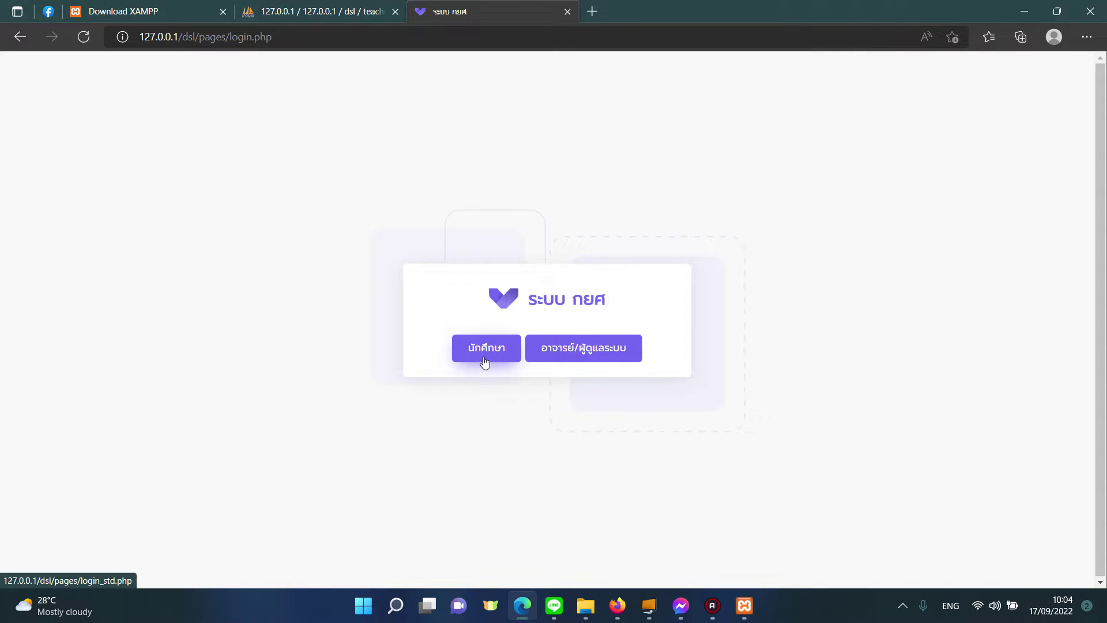
left_click(485, 361)
left_click(542, 292)
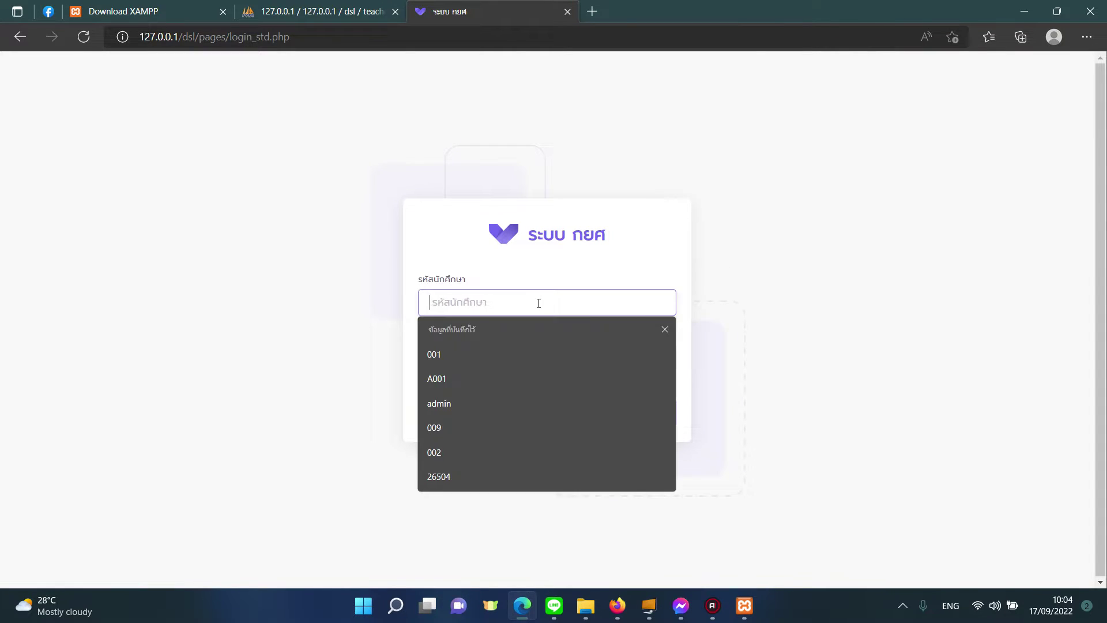
type("001")
left_click(454, 360)
type("001")
left_click(456, 412)
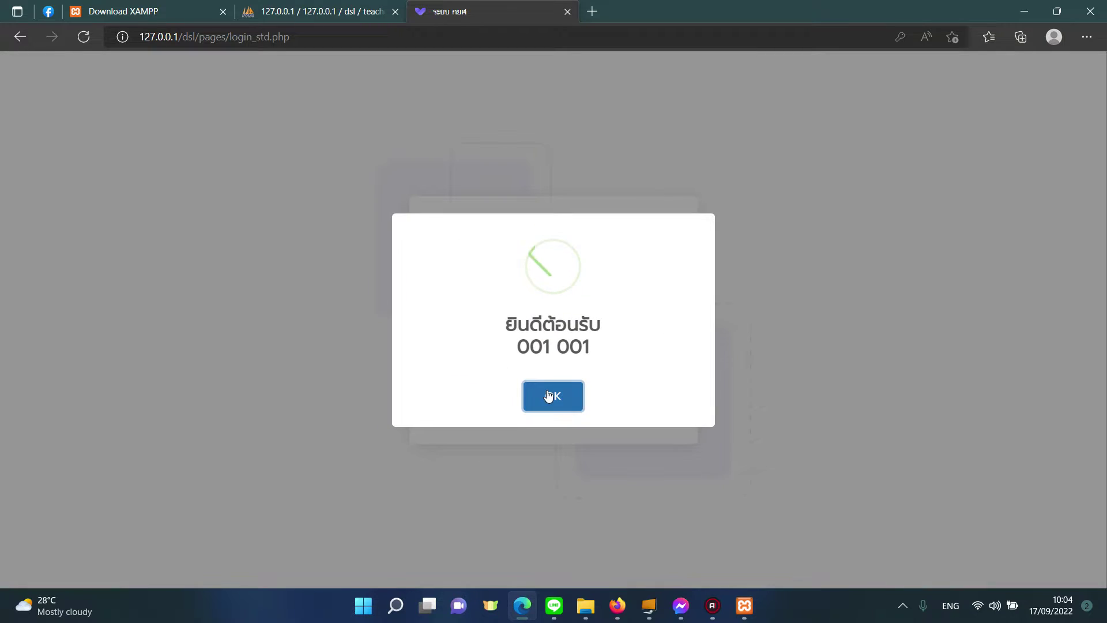
left_click(549, 394)
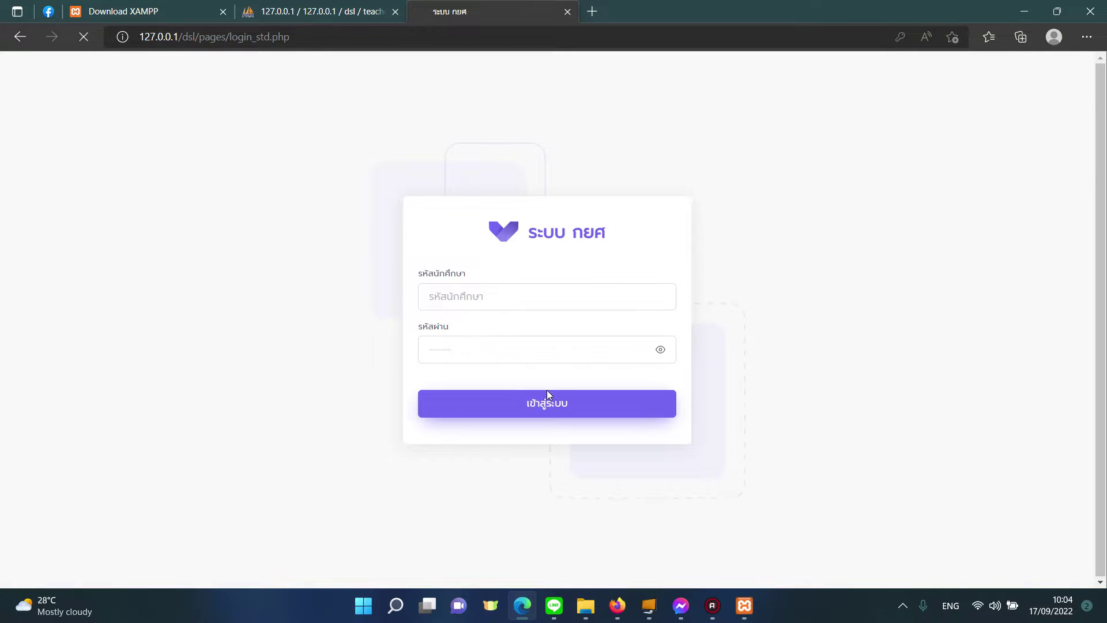
Step: Open a new participation form, find no activities to choose, and cancel back to the list
left_click(975, 152)
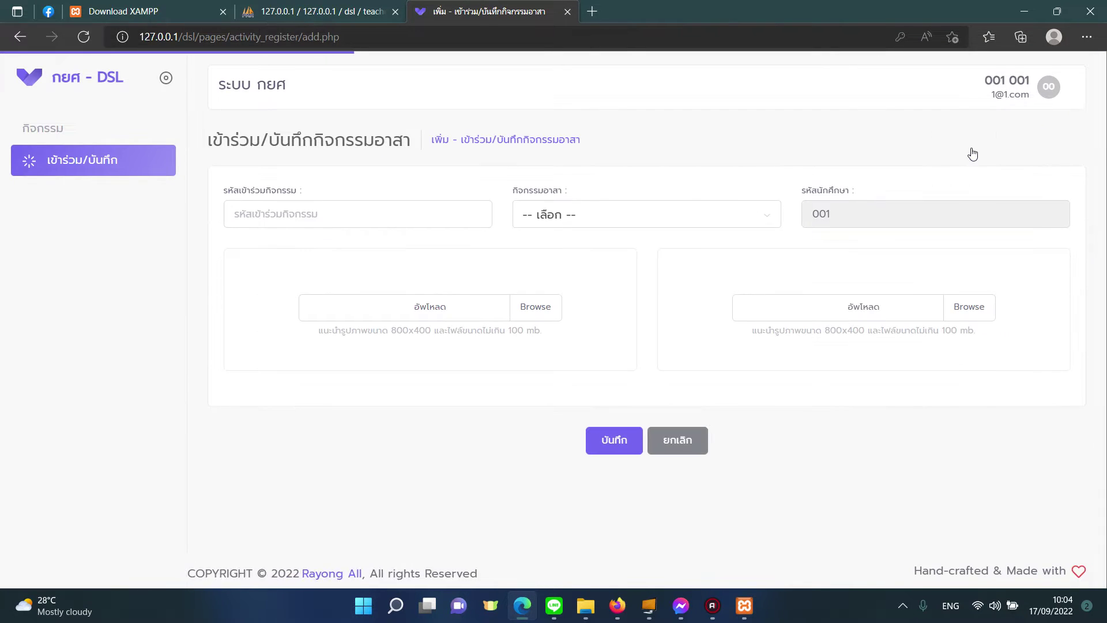
left_click(523, 221)
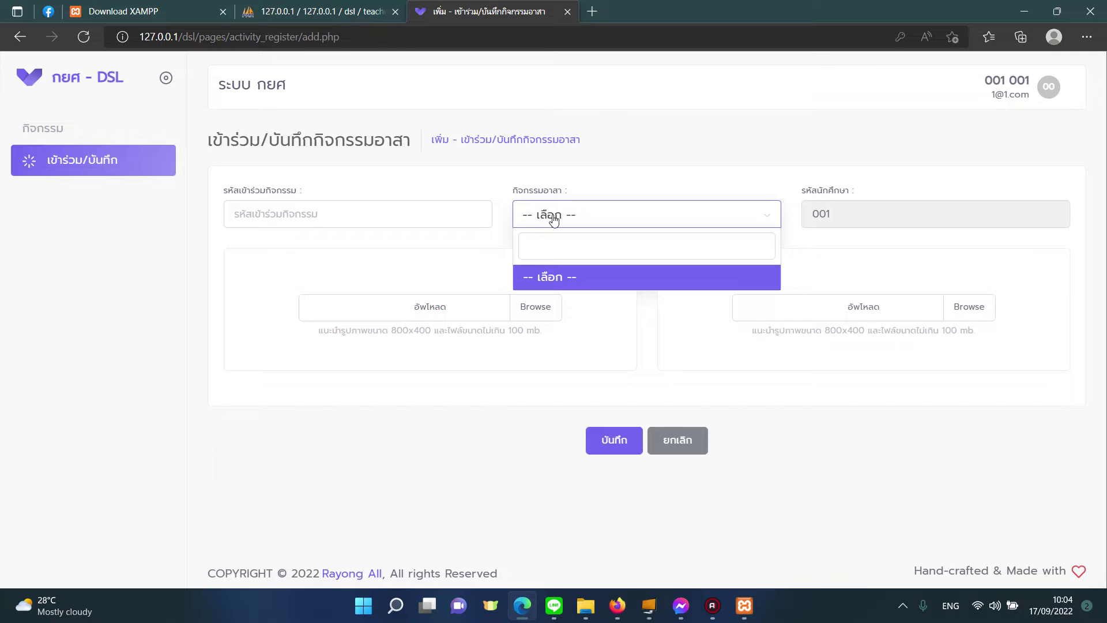
left_click(515, 218)
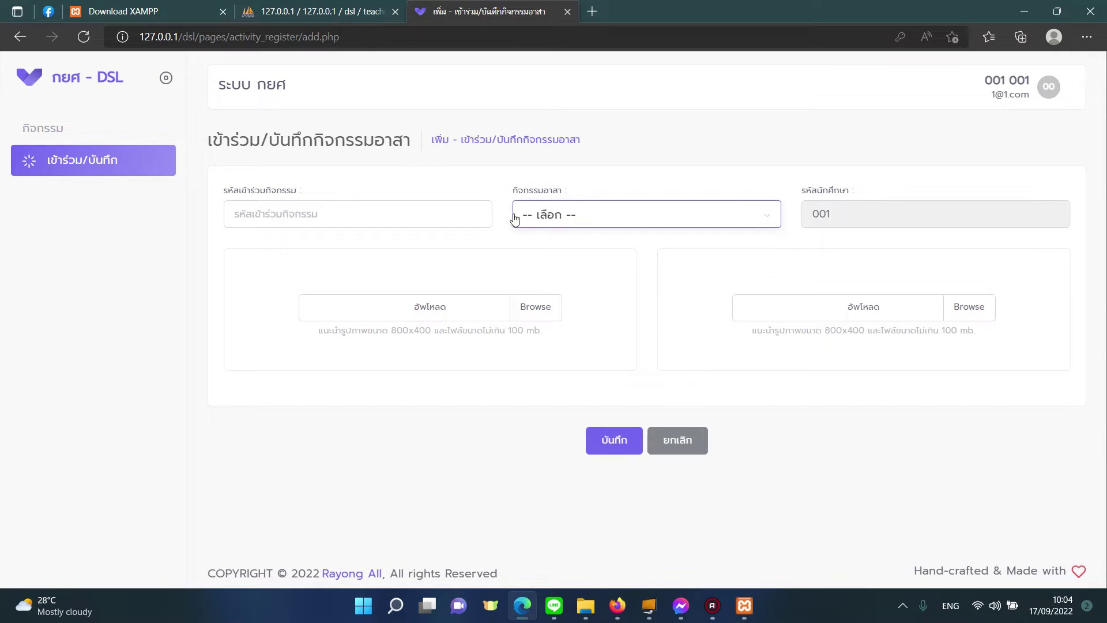
left_click(430, 207)
left_click(558, 212)
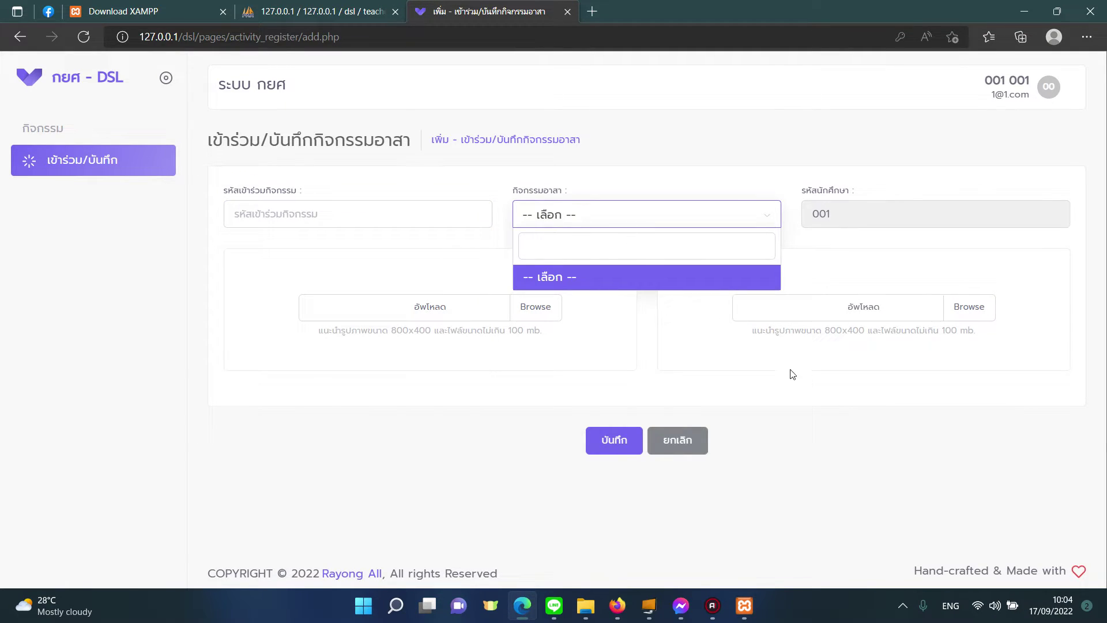
left_click(783, 391)
left_click(700, 445)
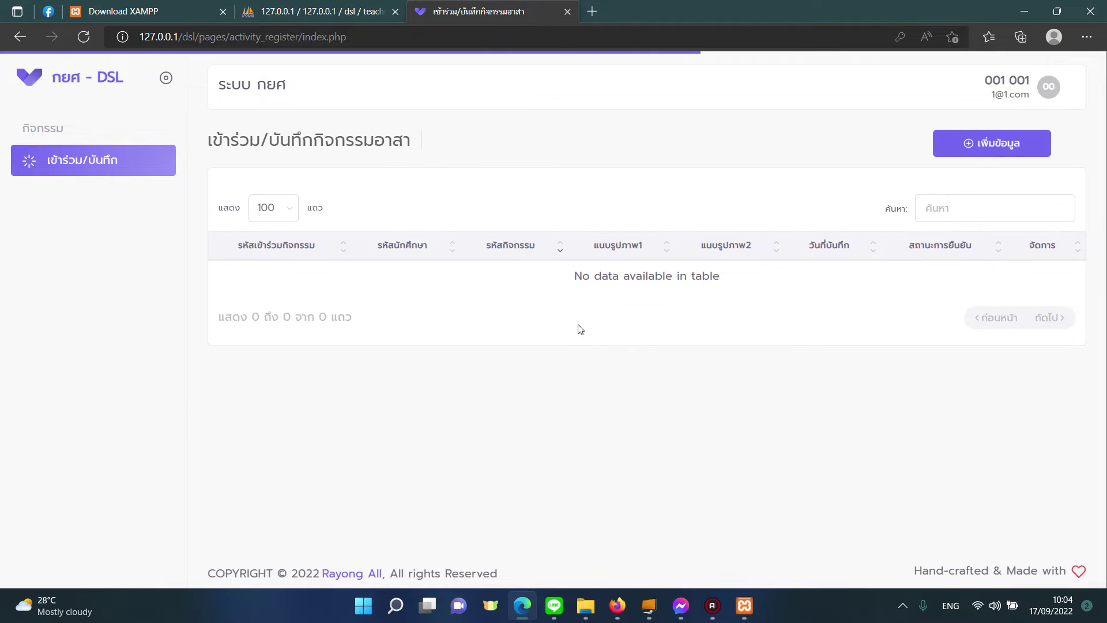
left_click(1009, 83)
Step: Sign out of the student account, log back in as admin, and open a new volunteer activity form
left_click(1018, 189)
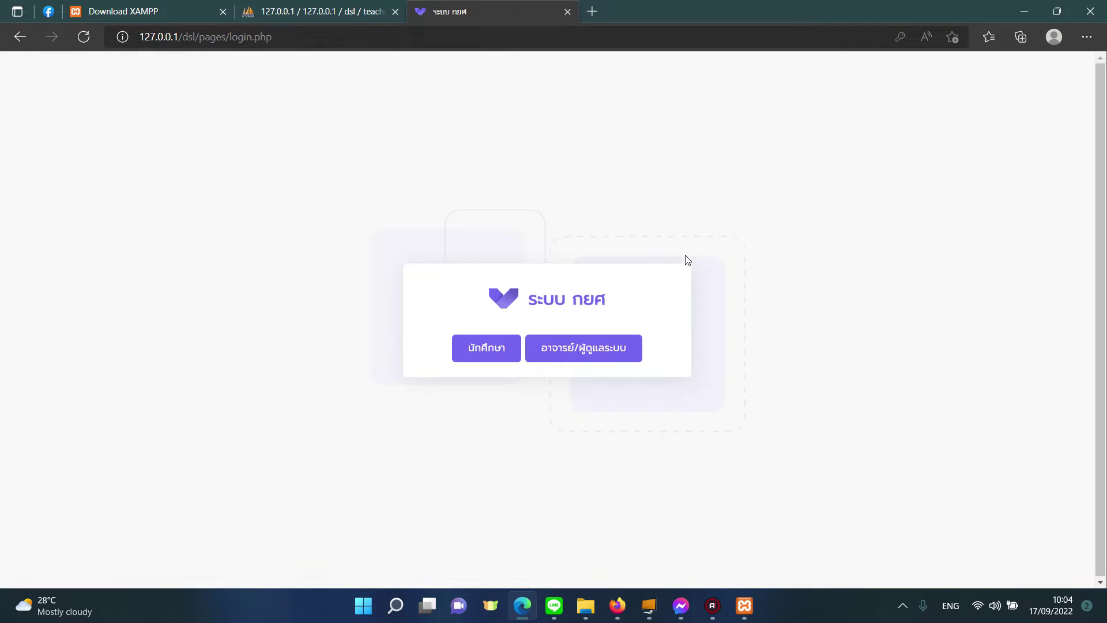
left_click(548, 353)
left_click(566, 306)
type("admin")
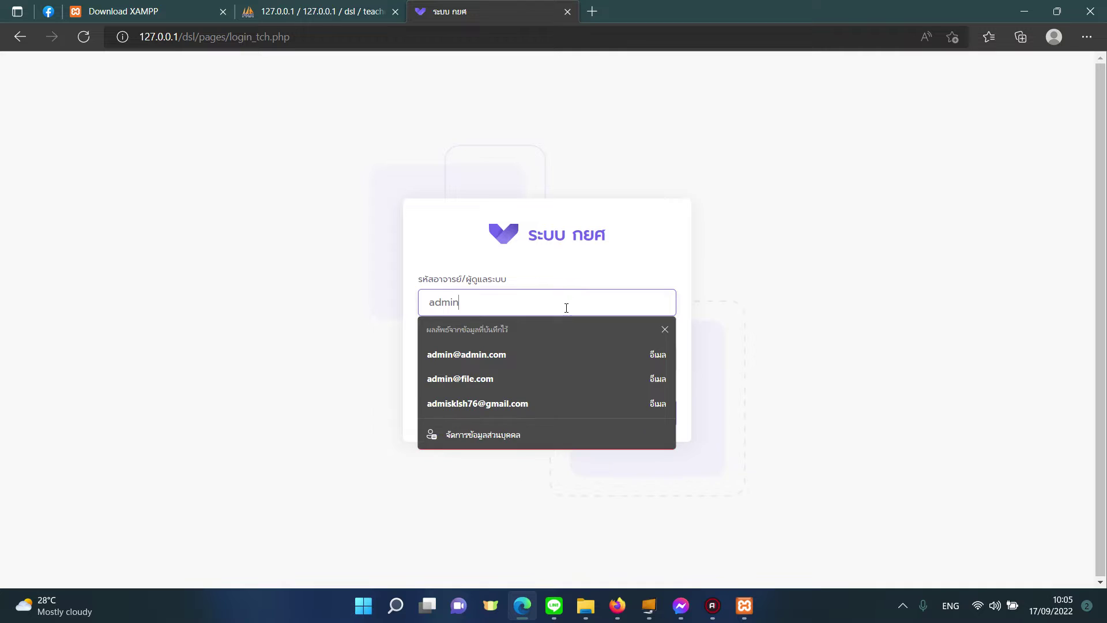
key("Tab")
type("1234")
key("Return")
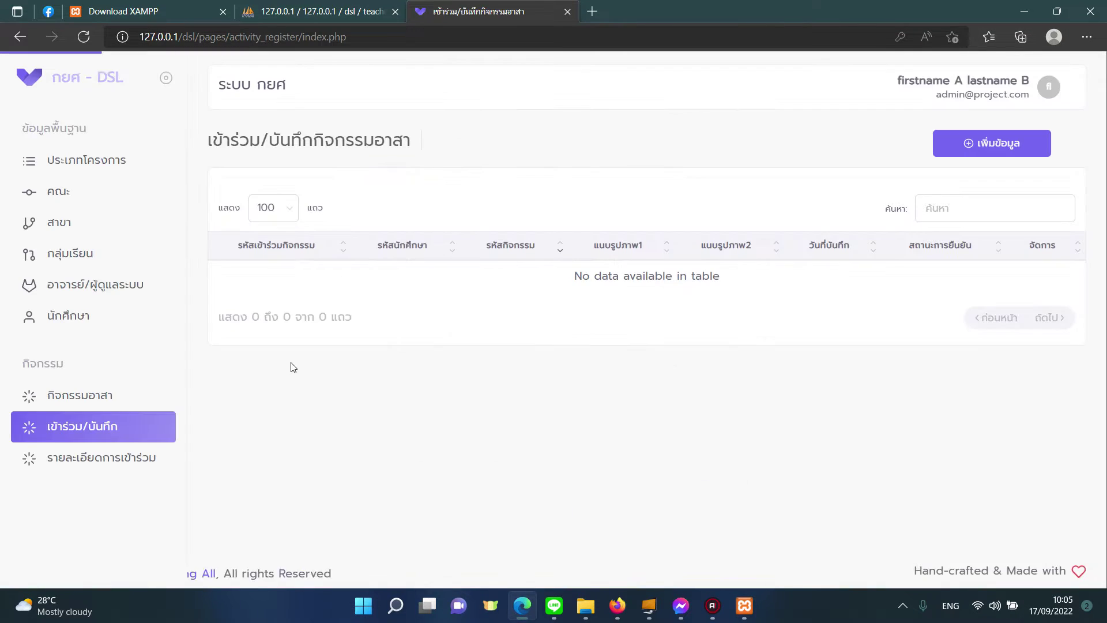
left_click(132, 399)
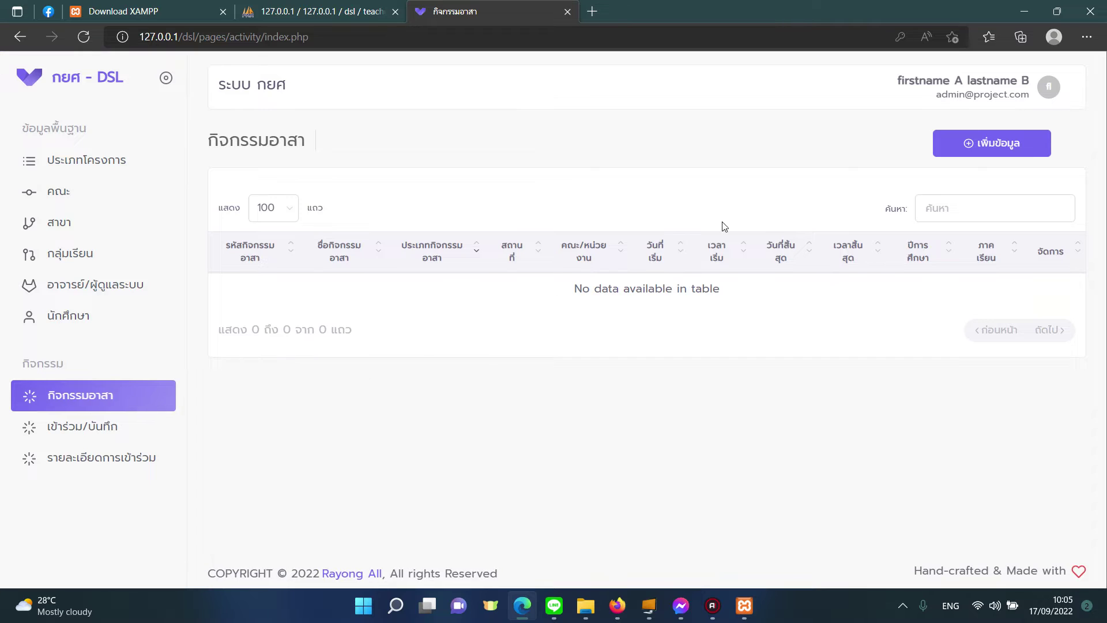
left_click(938, 147)
Step: Enter activity A001 ปลูกป่า with type 335, unit 115 คณะบริหารธุรกิจฯ and location ป่า
left_click(375, 212)
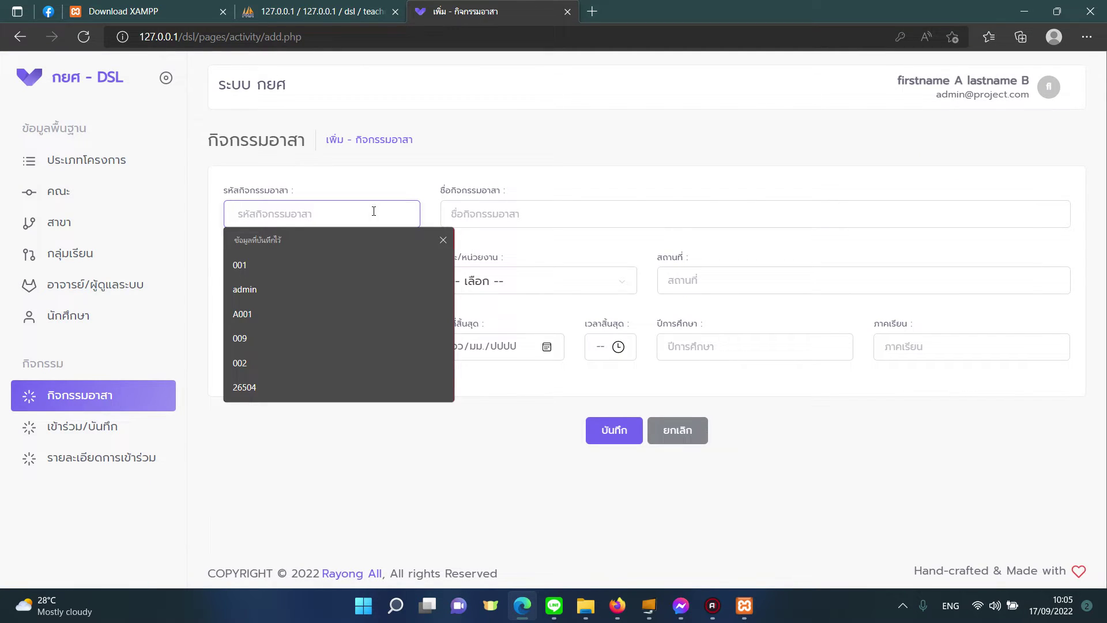
type("A001")
left_click(353, 289)
left_click(517, 218)
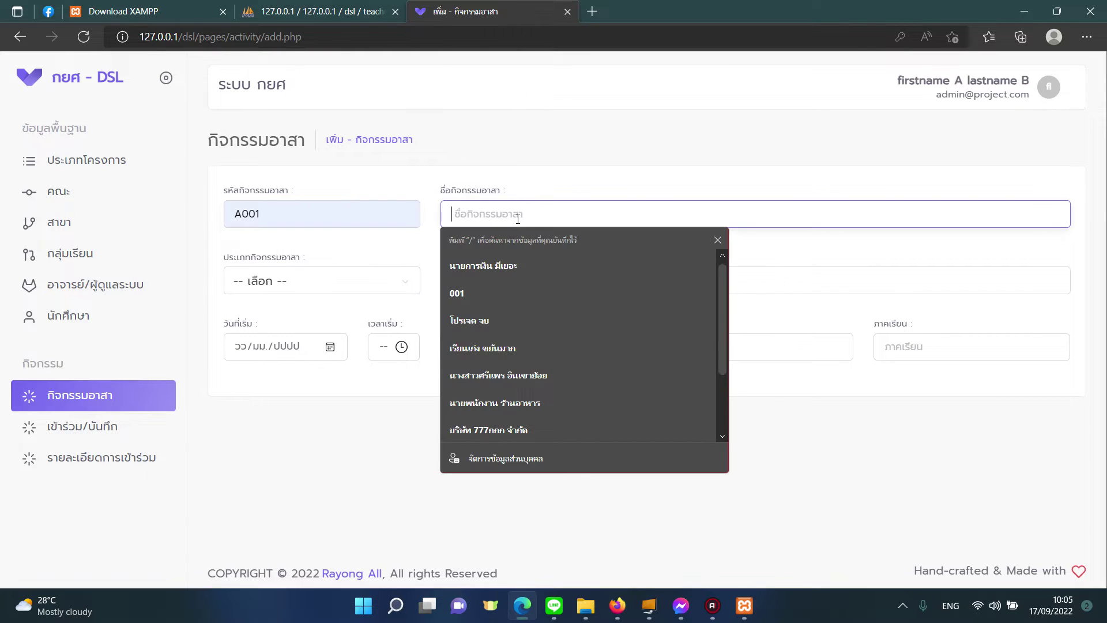
type("ปล")
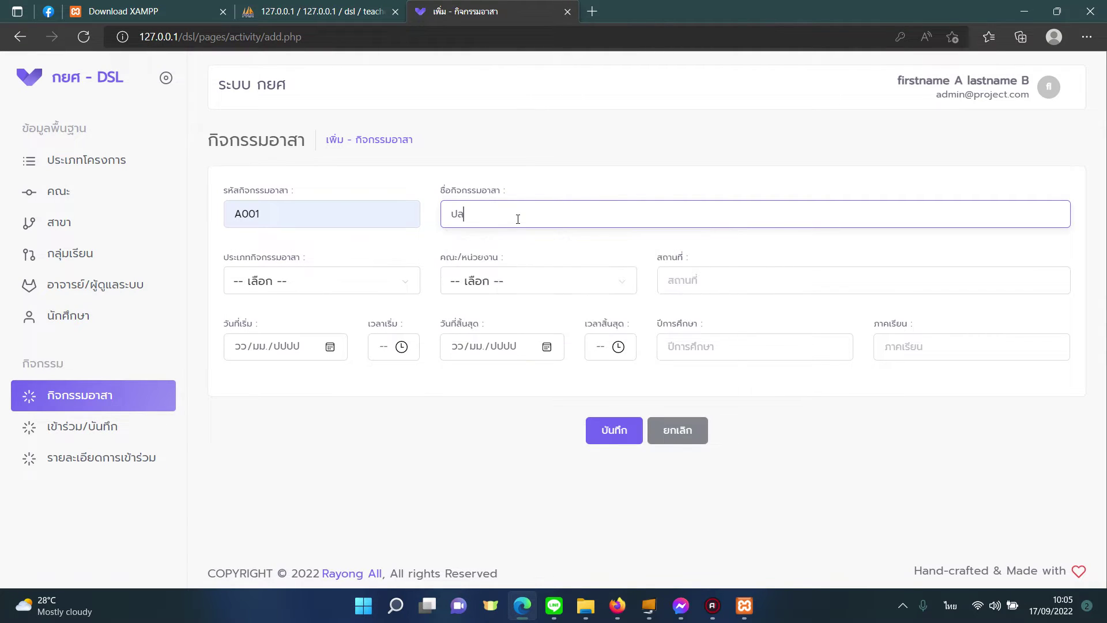
type("ูกป่า")
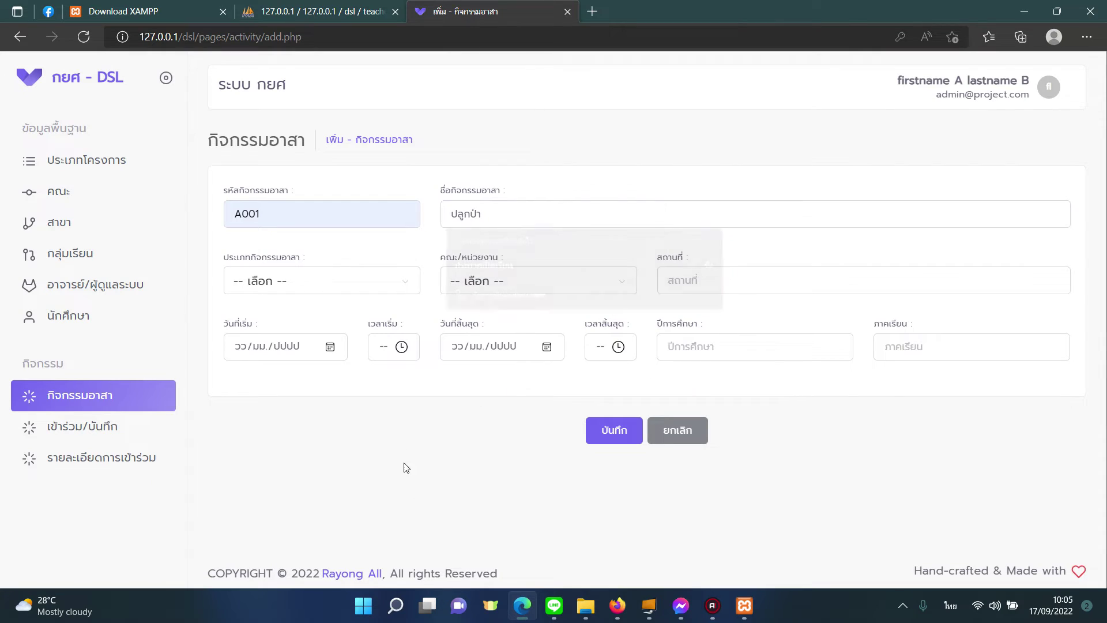
left_click(370, 281)
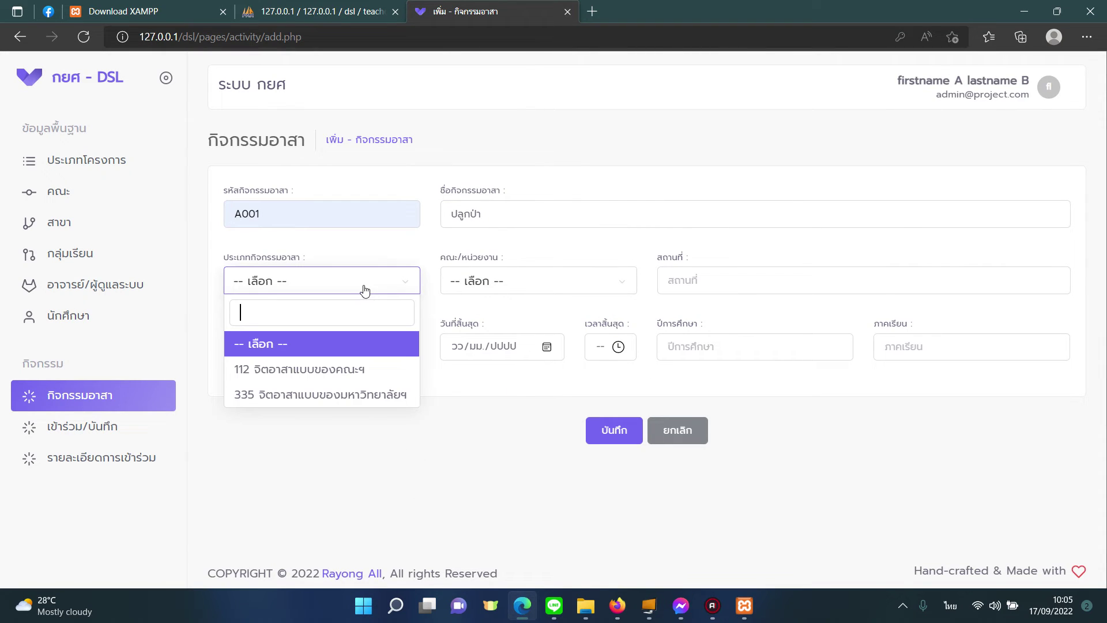
left_click(345, 395)
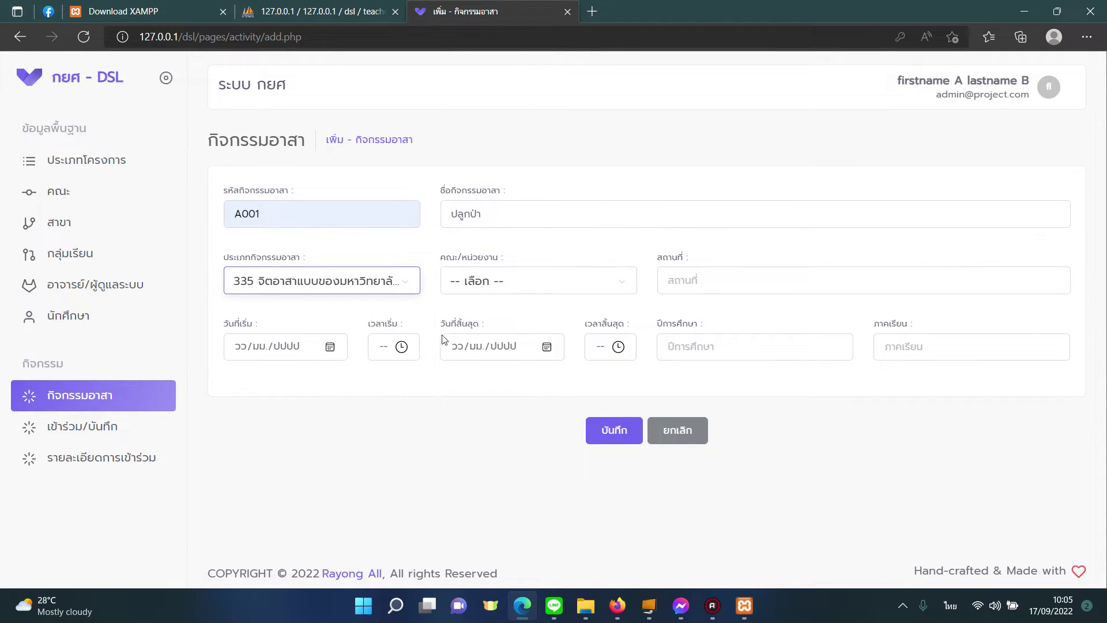
left_click(507, 284)
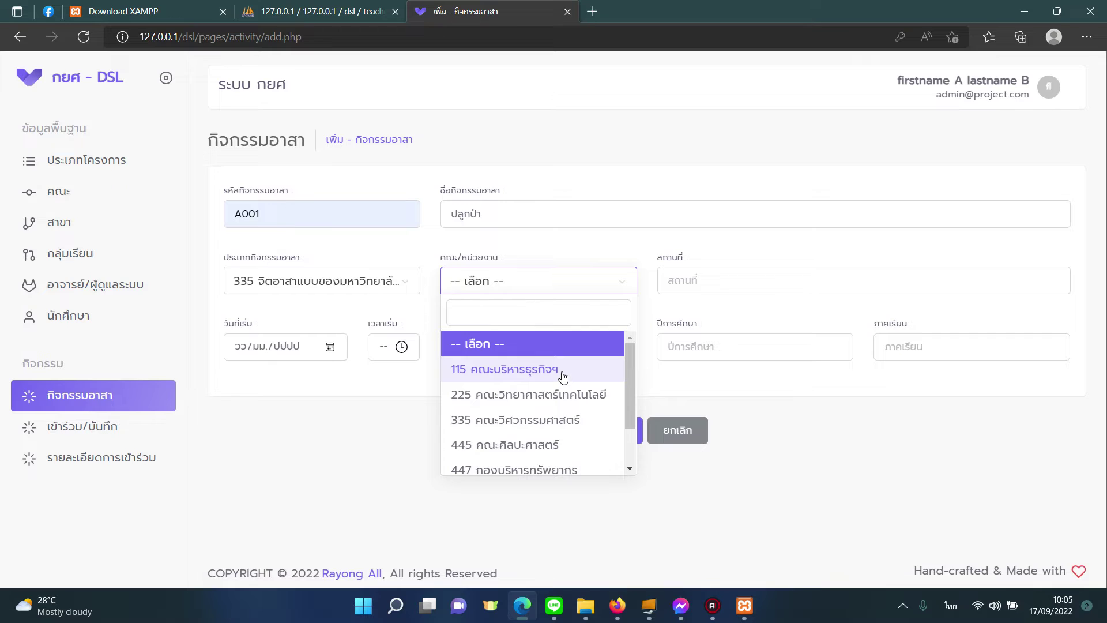
scroll(626, 407, "down", 3)
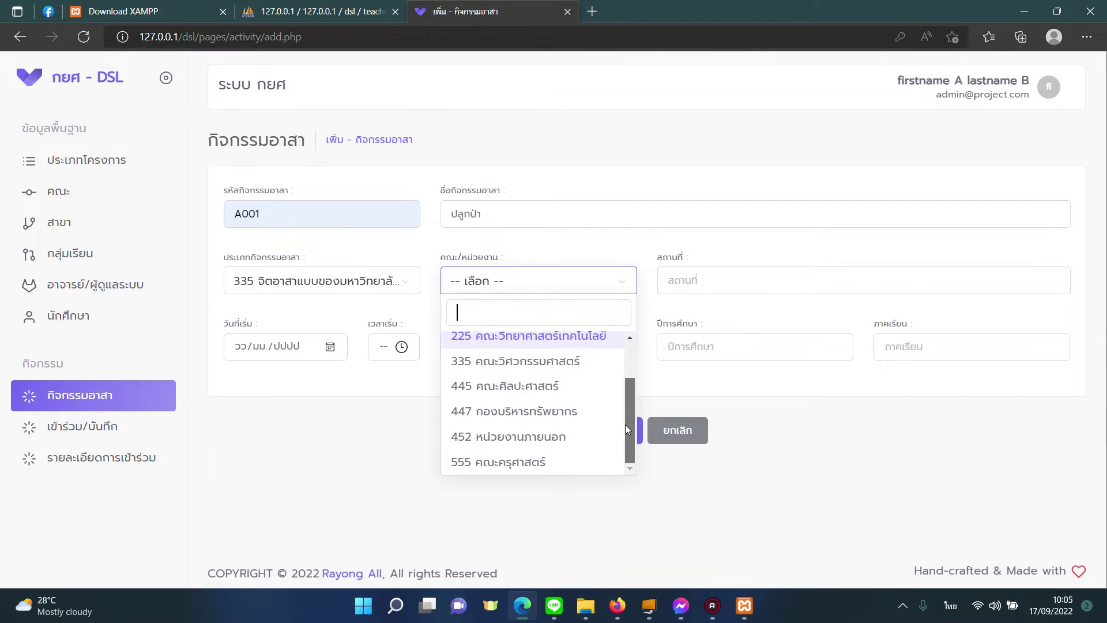
scroll(575, 372, "up", 3)
left_click(575, 371)
left_click(714, 282)
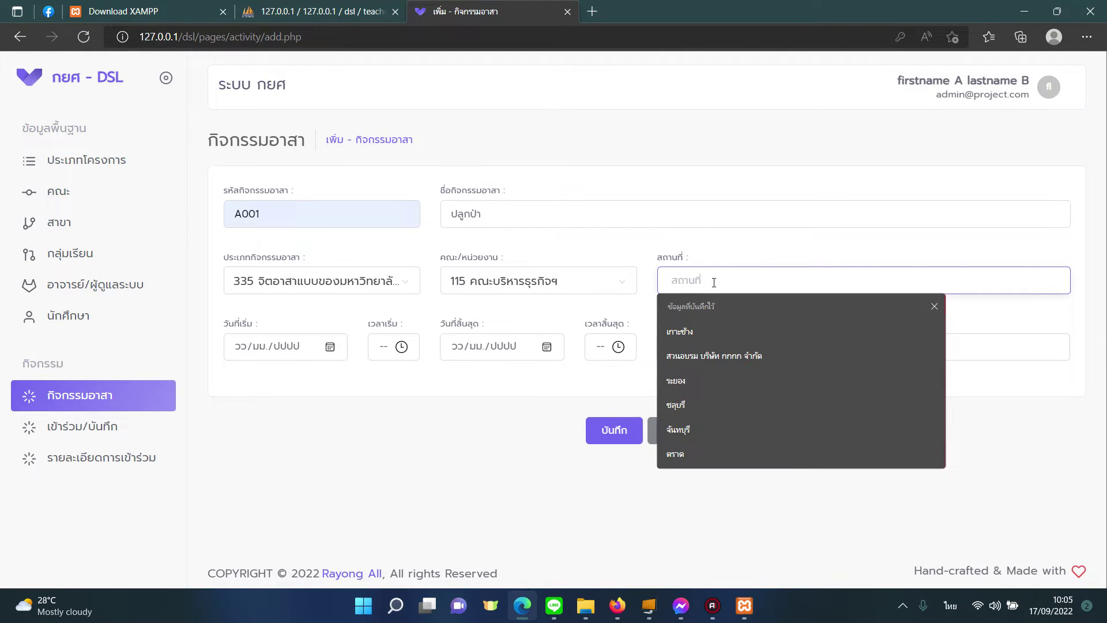
type("ป่า")
Step: Set dates 24/09/2022–25/09/2022, times, academic year 2565, semester 1, and save the activity
left_click(328, 350)
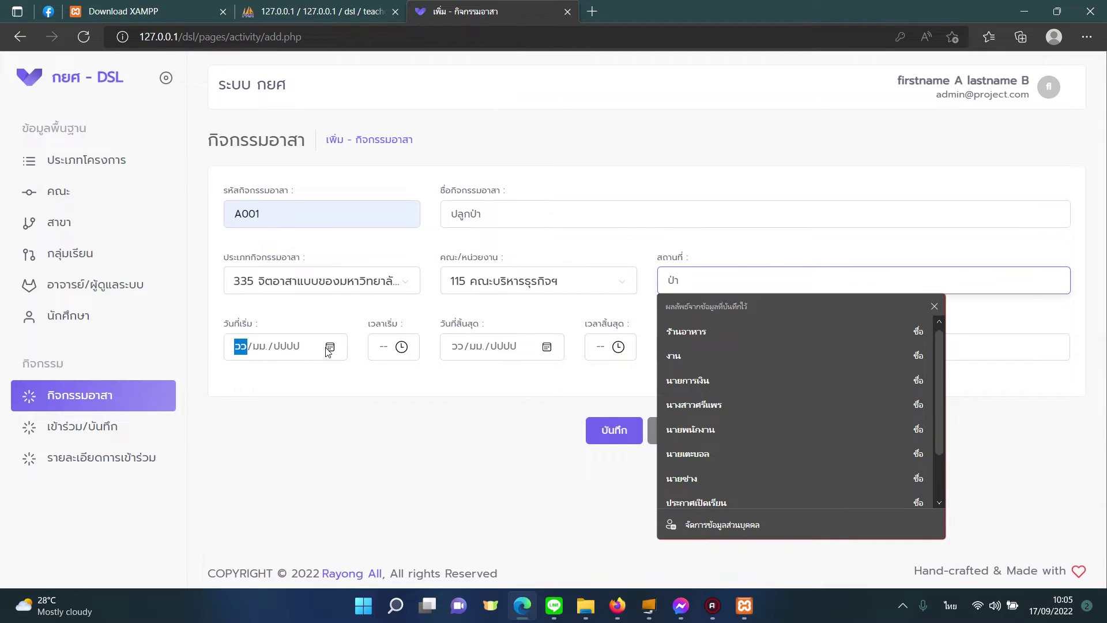
left_click(344, 486)
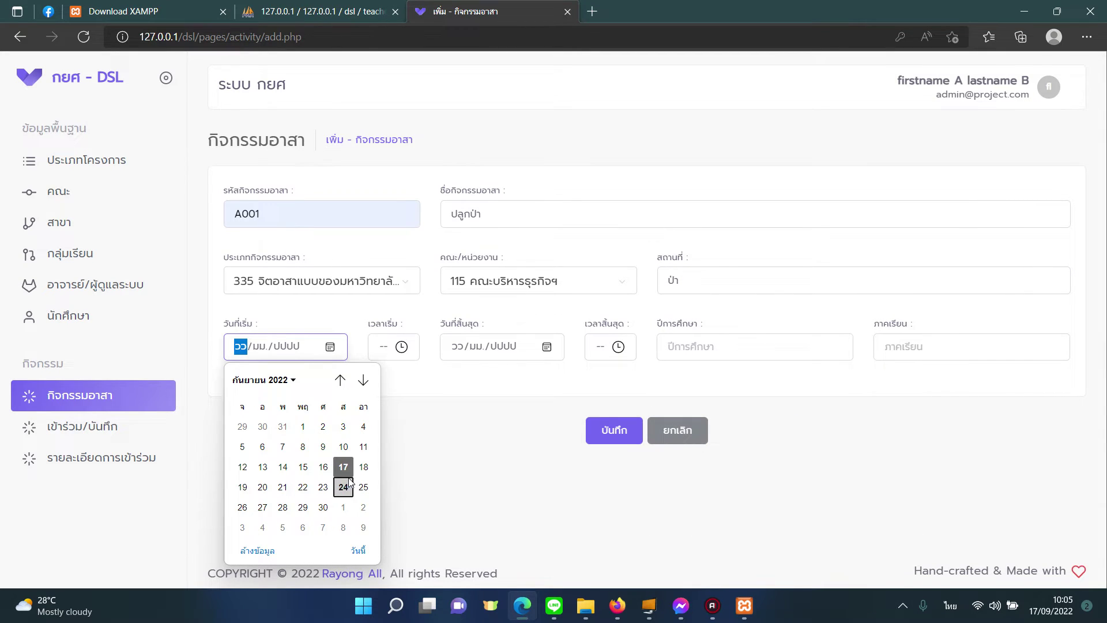
left_click(522, 351)
left_click(547, 347)
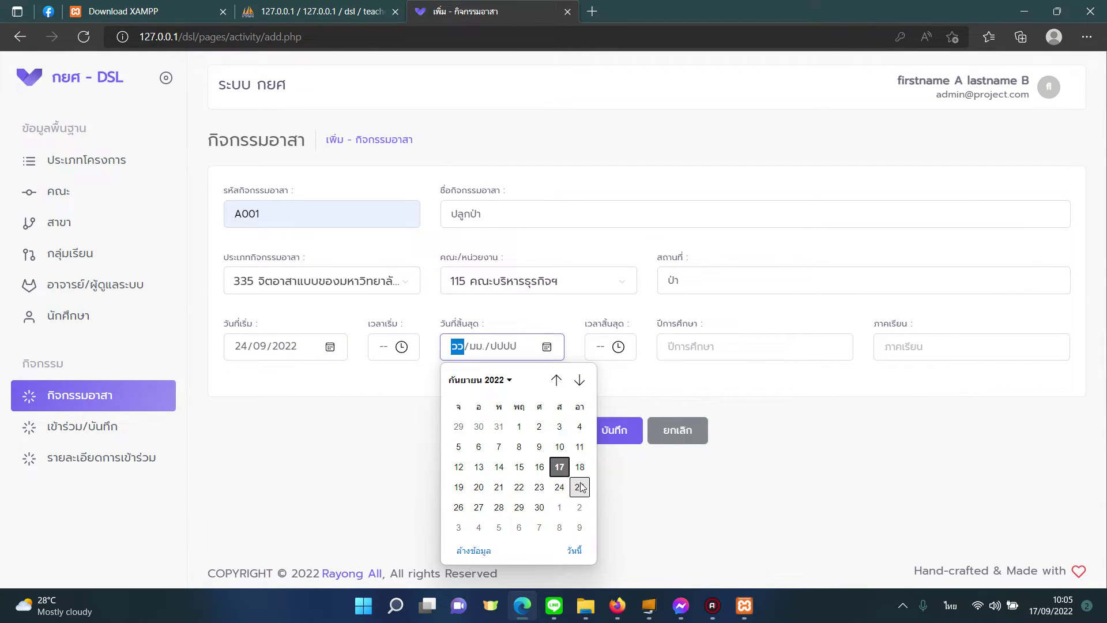
left_click(579, 487)
left_click(383, 349)
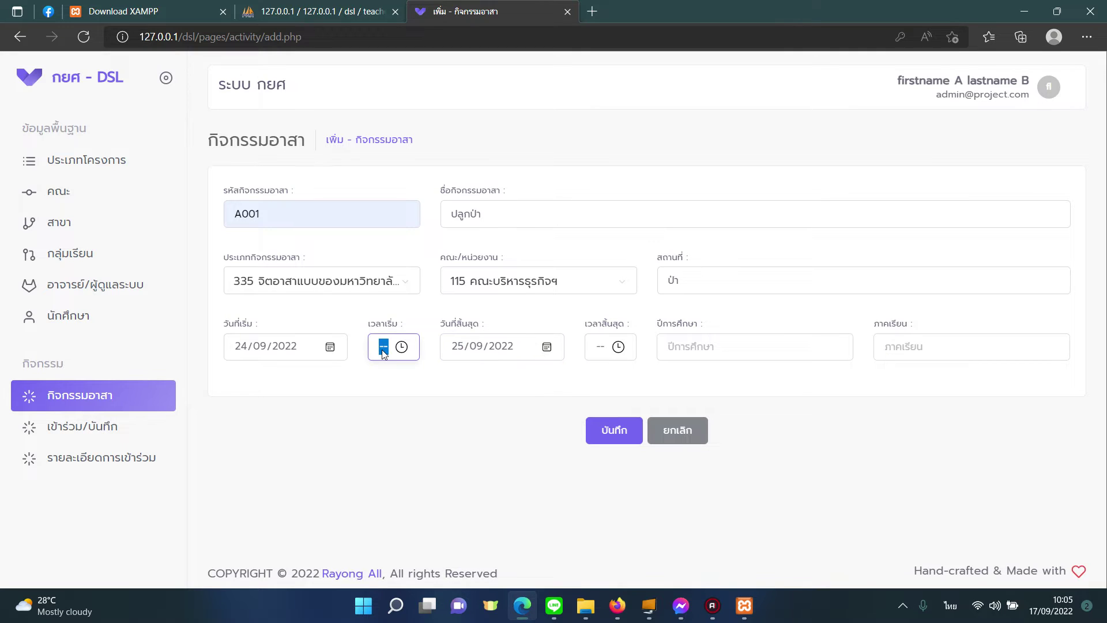
type("00")
left_click(601, 353)
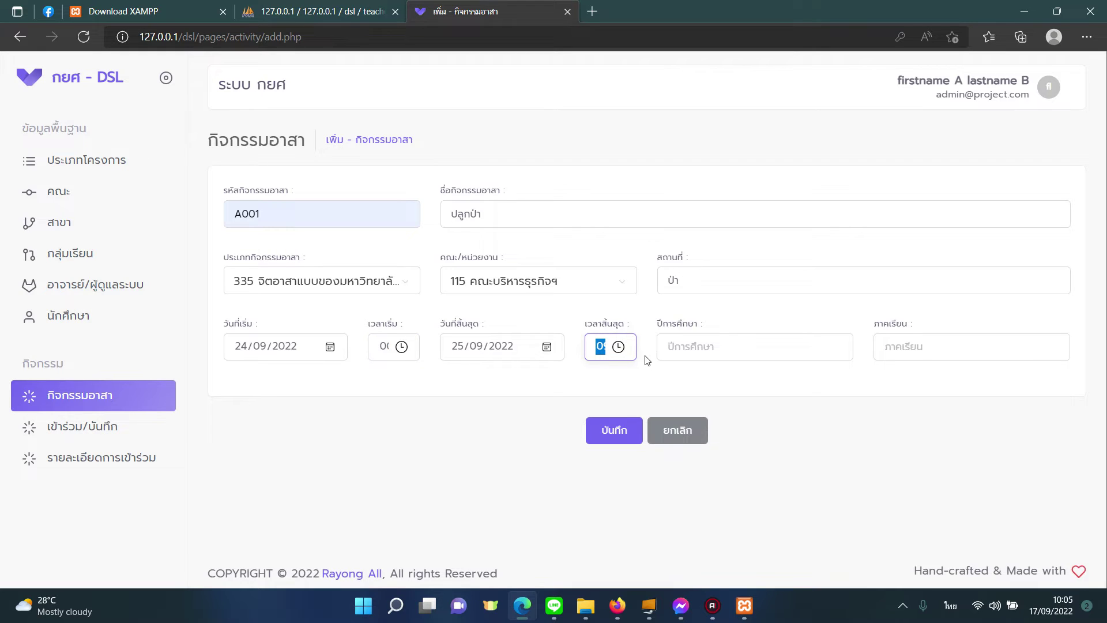
left_click(701, 347)
type("2565")
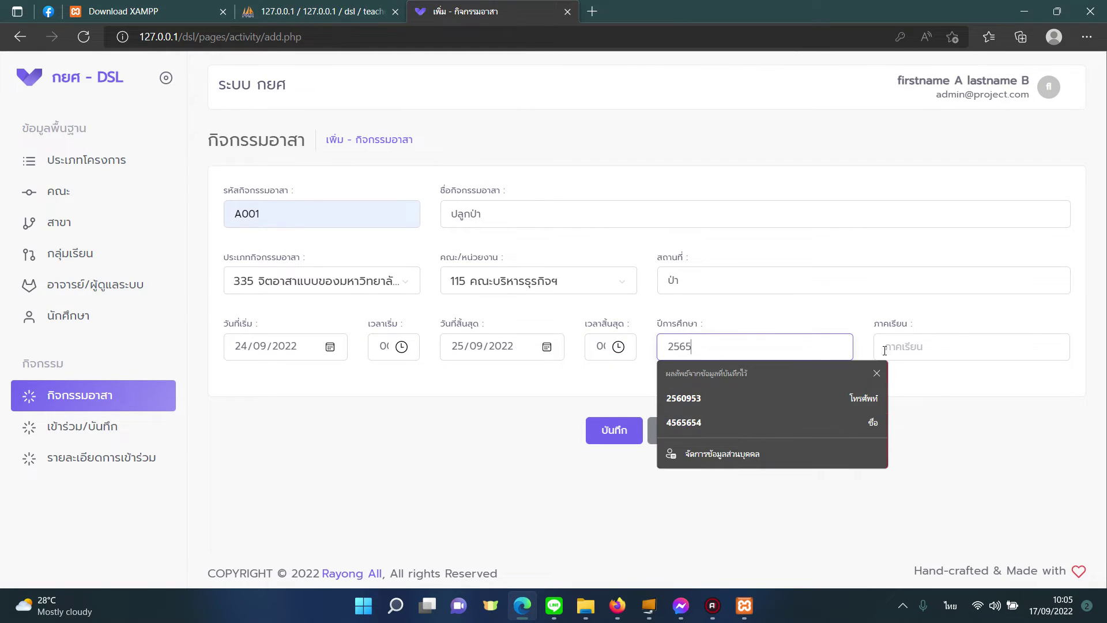
left_click(884, 350)
type("1")
left_click(615, 430)
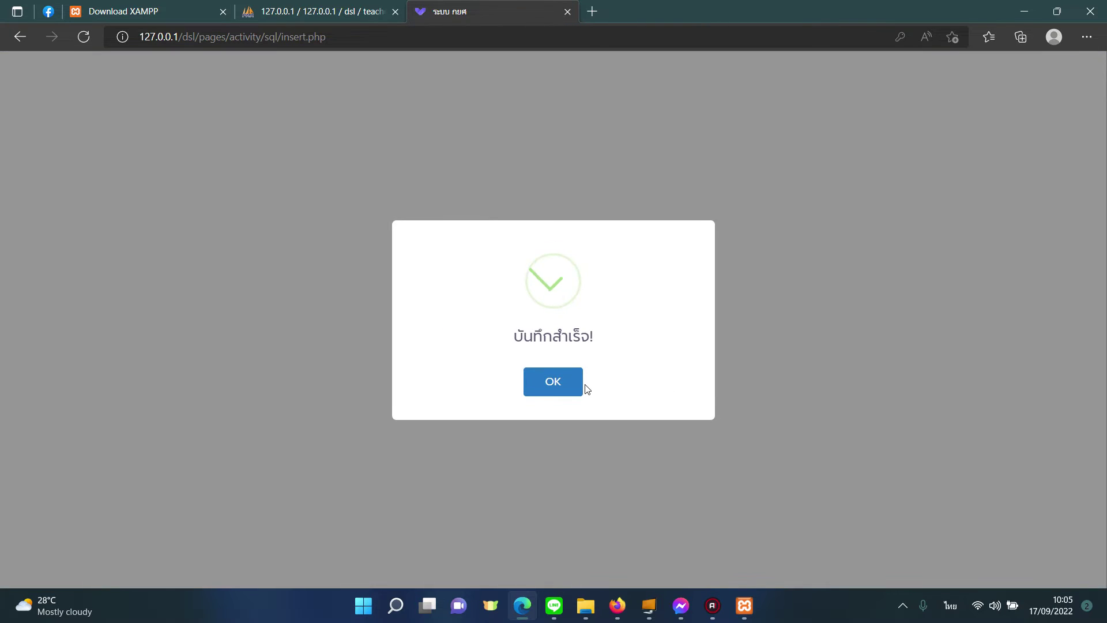
left_click(578, 383)
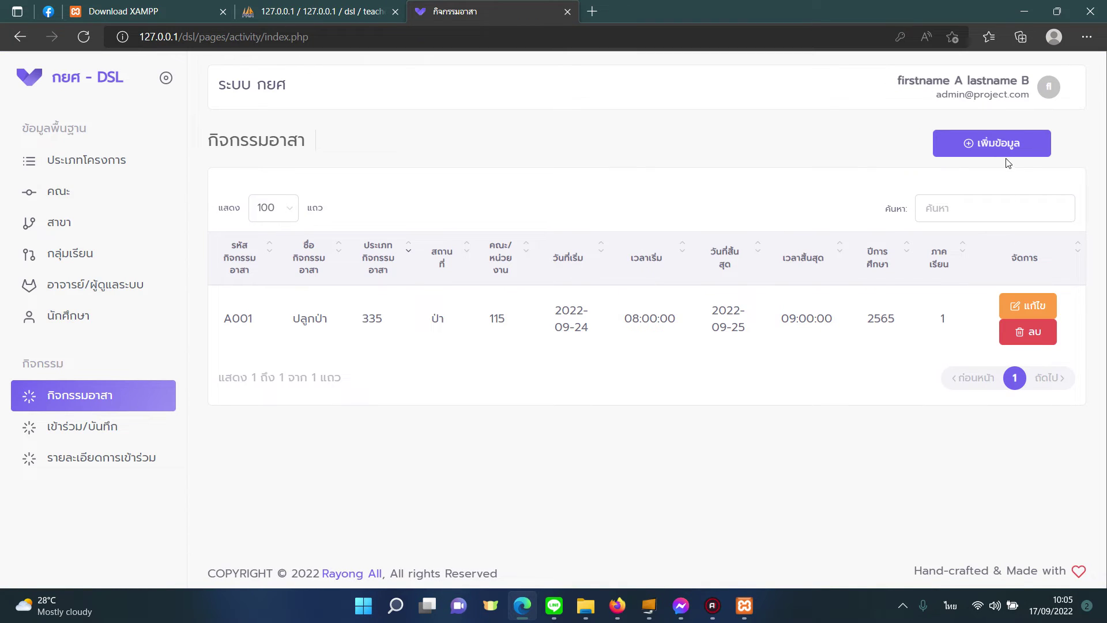
Step: Log out of admin and sign in as the student with their ID and password
left_click(1004, 93)
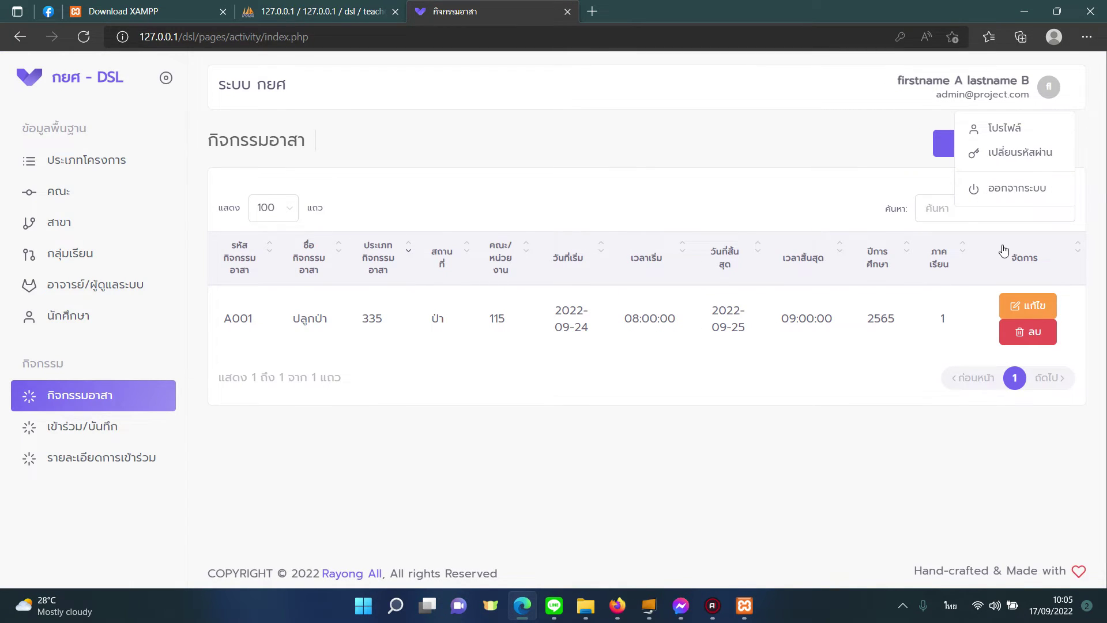
left_click(1003, 187)
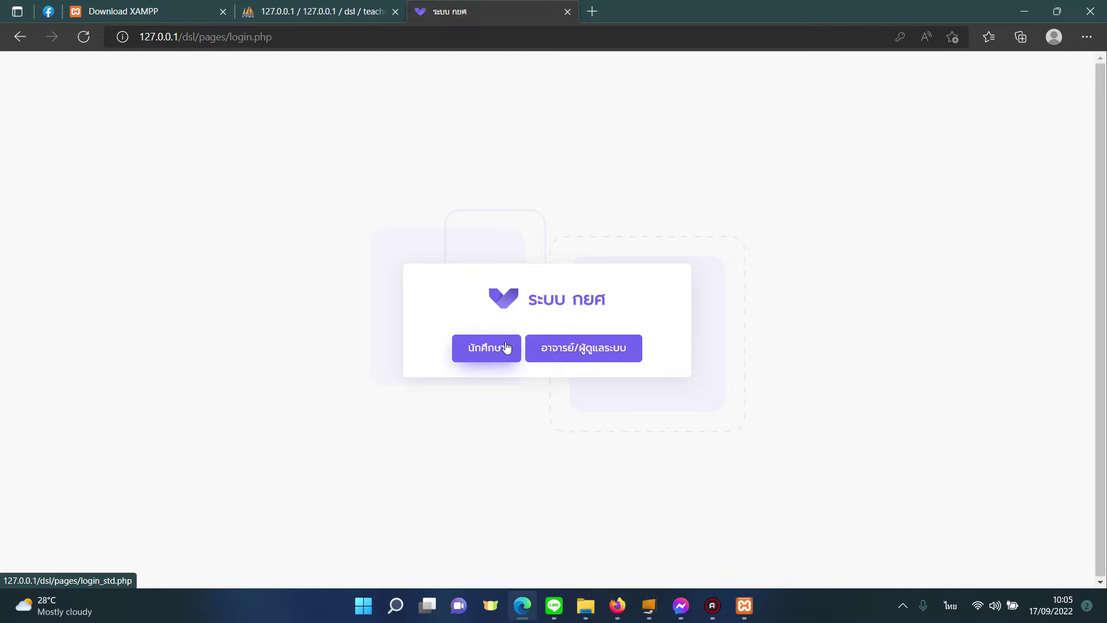
left_click(506, 346)
left_click(509, 304)
type("001")
left_click(464, 363)
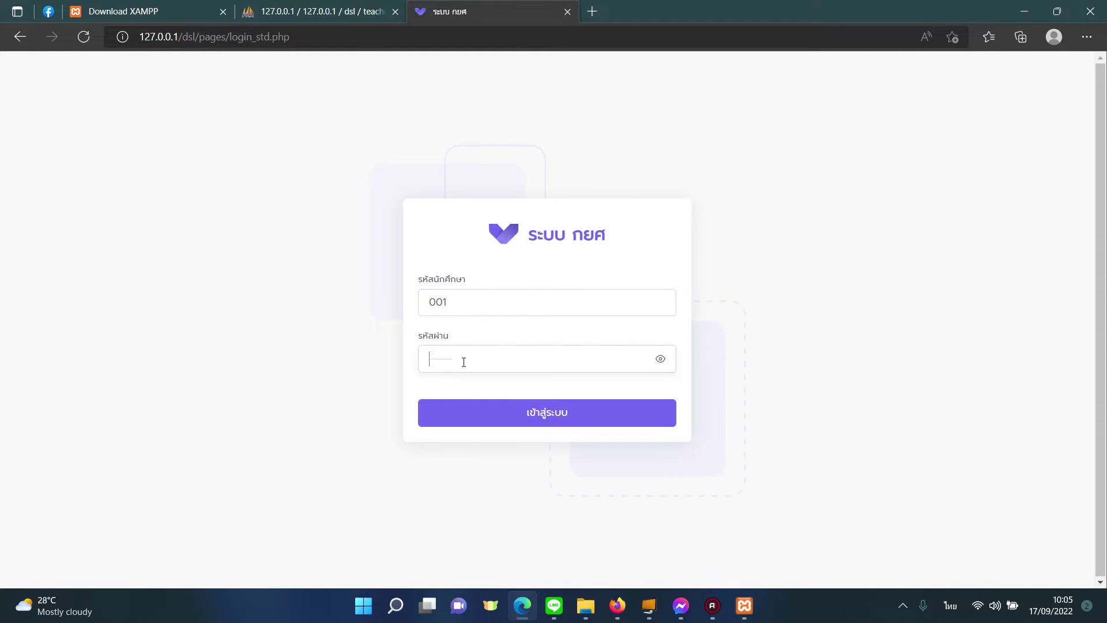
type("001")
left_click(455, 413)
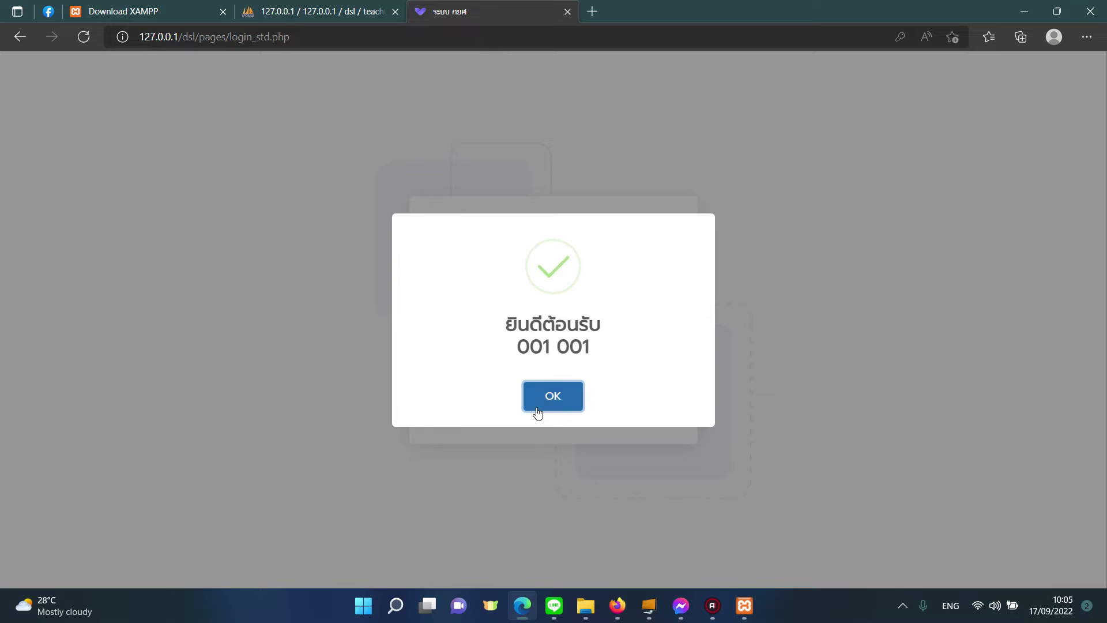
left_click(538, 412)
left_click(967, 145)
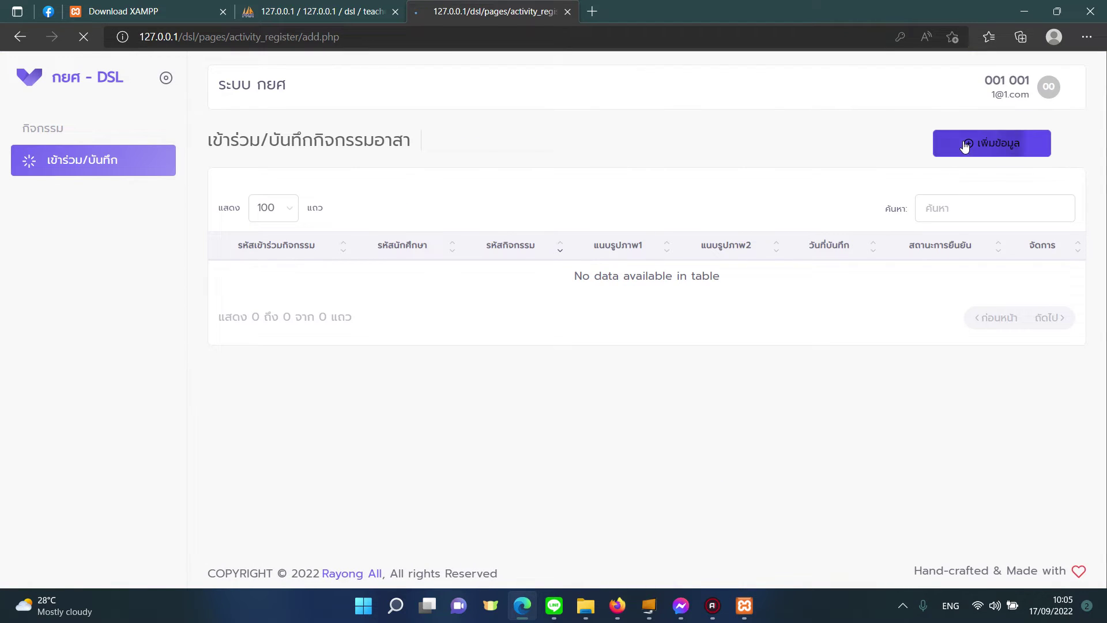
Step: Save participation record A001-1 for activity A001 ปลูกป่า with photos DSC_5244.jpg and DSC_5357.jpg
left_click(596, 227)
left_click(565, 301)
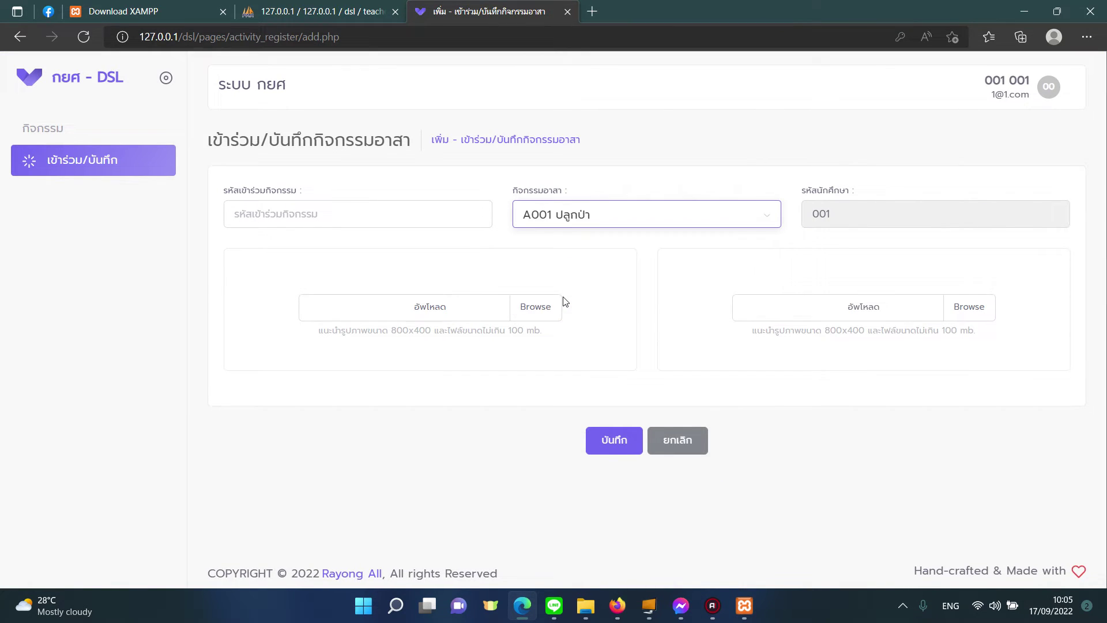
left_click(426, 224)
left_click(825, 223)
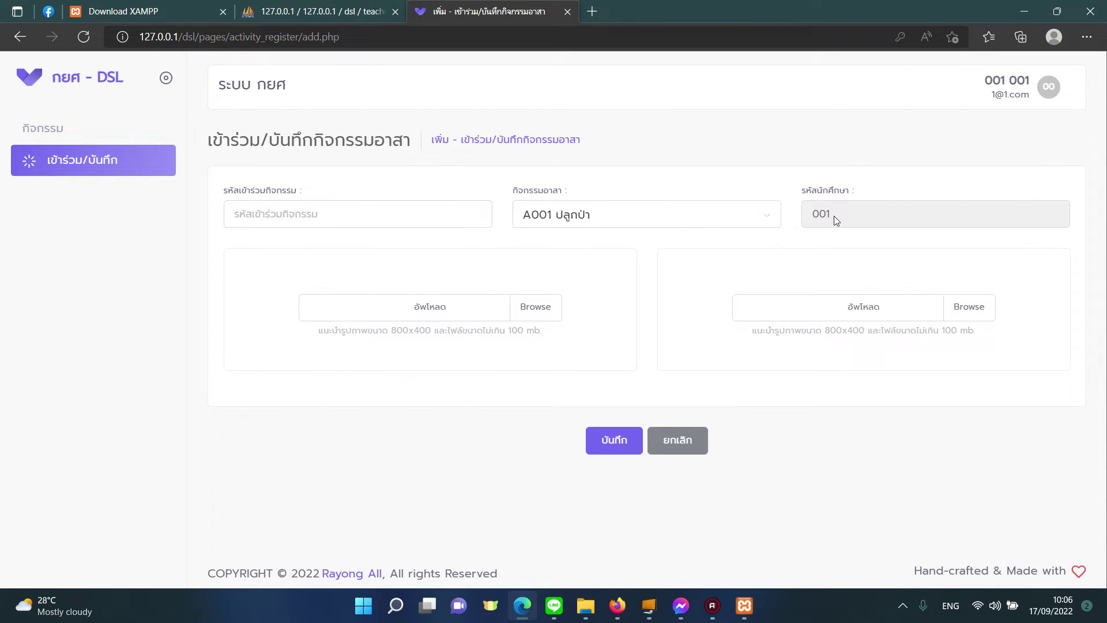
left_click(446, 224)
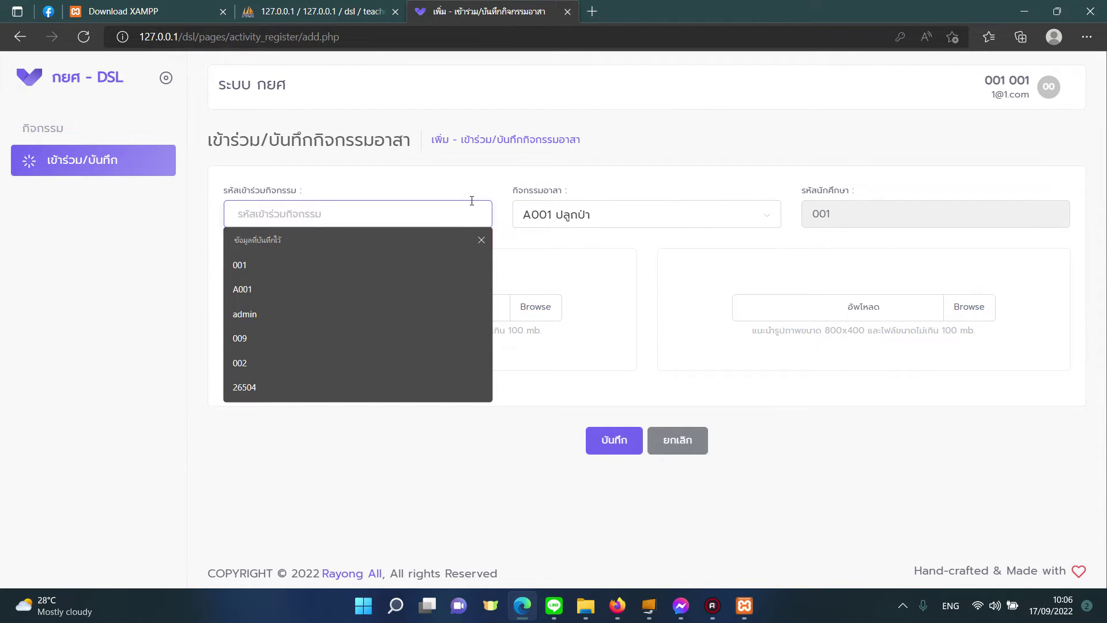
type("A")
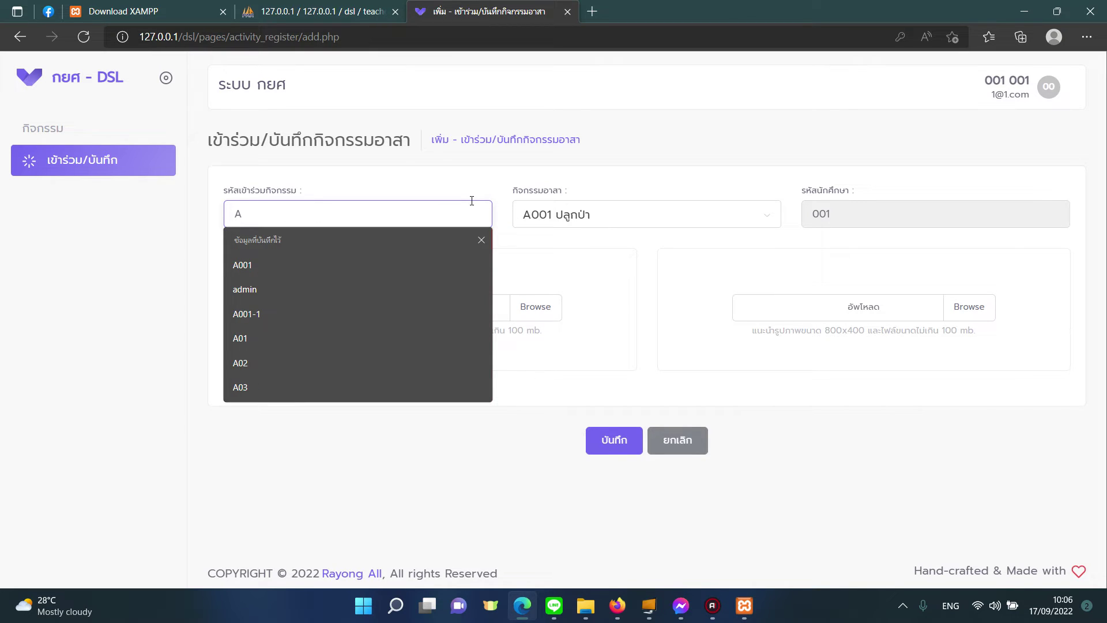
type("001-1")
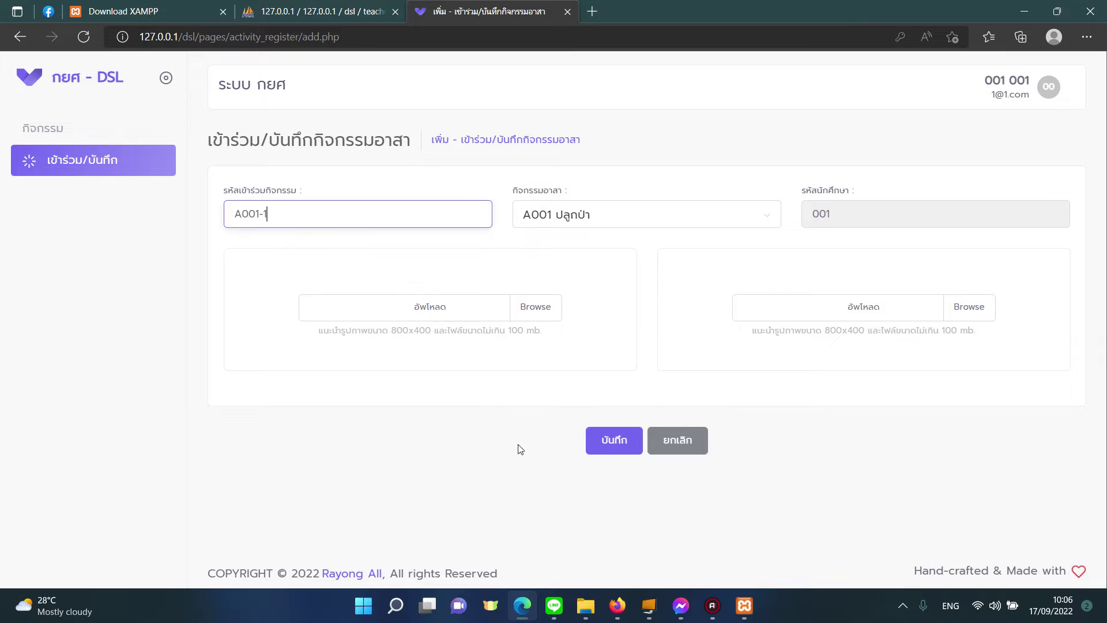
left_click(495, 436)
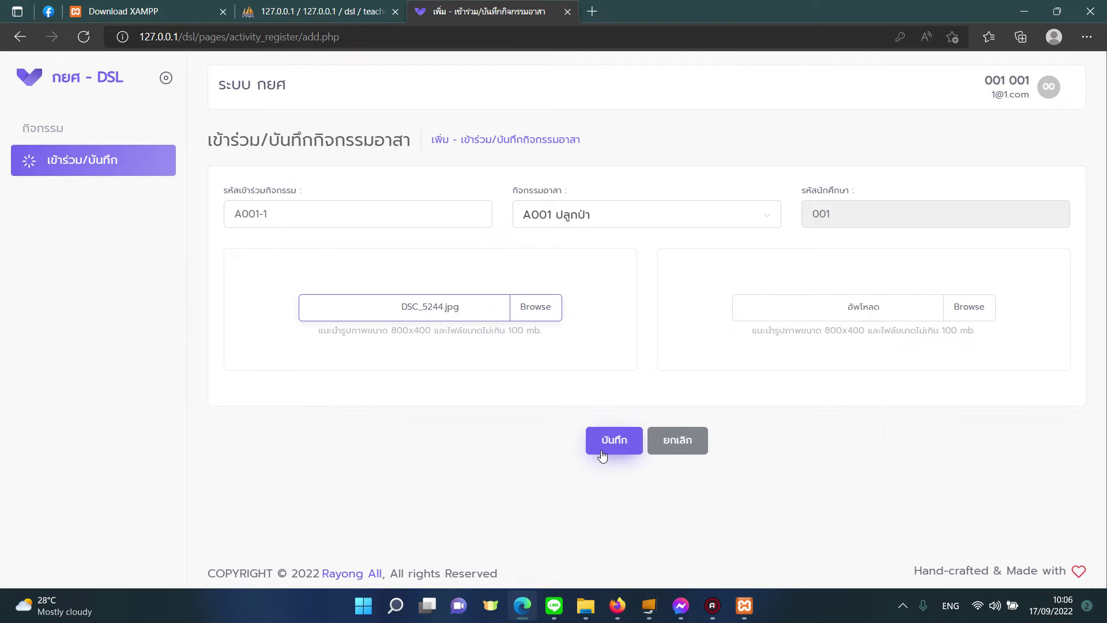
left_click(601, 456)
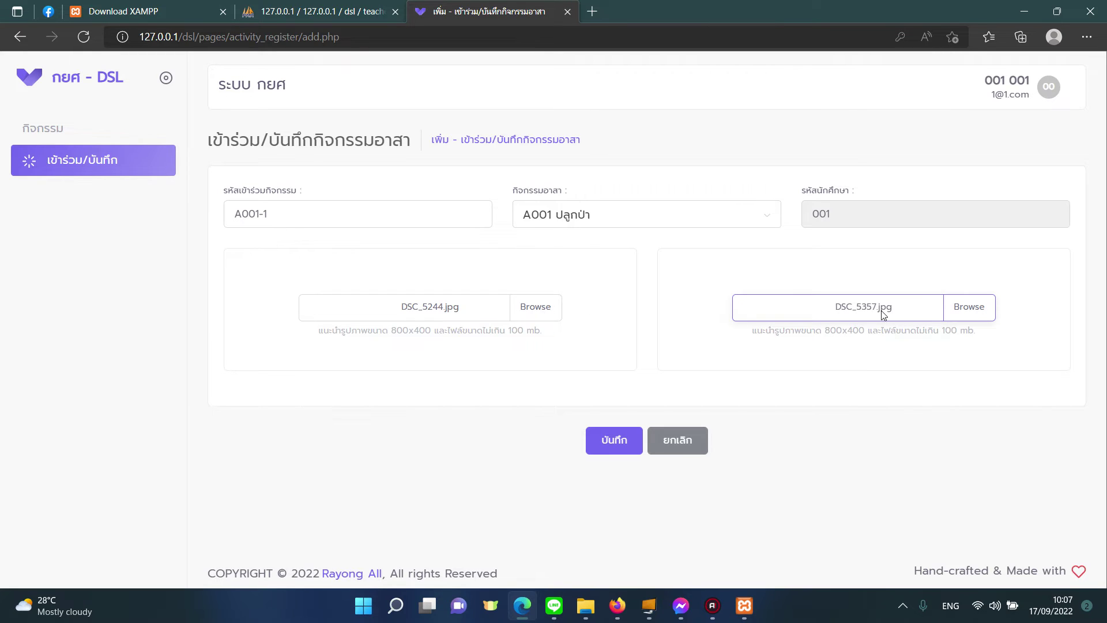
left_click(613, 441)
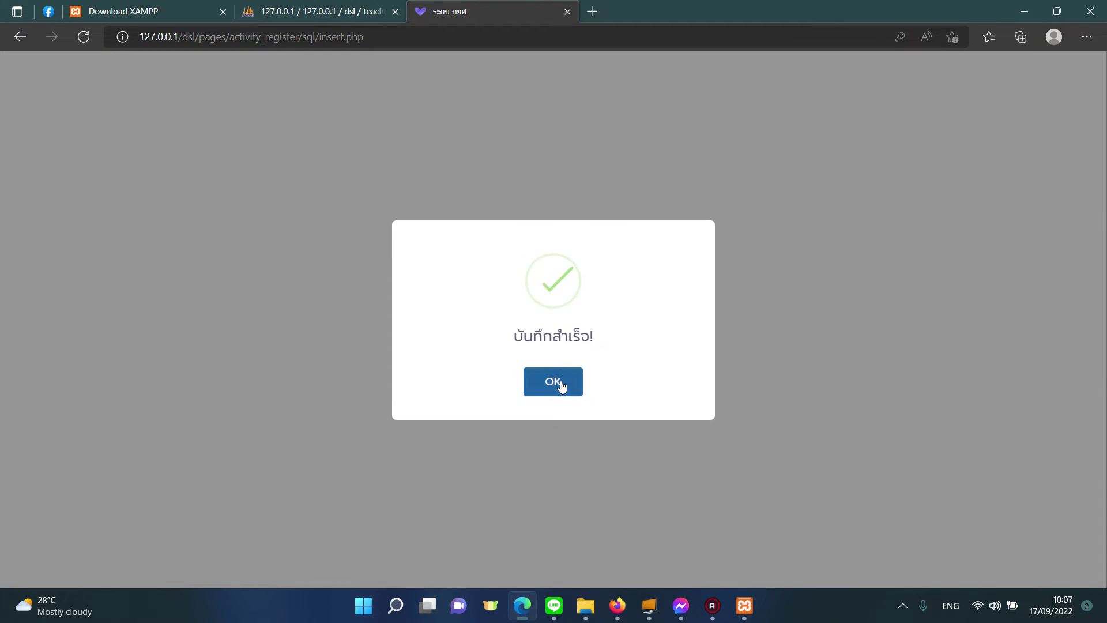
Step: Dismiss the success message, confirm A001-1 is listed unconfirmed, and sign out via ออกจากระบบ
left_click(563, 386)
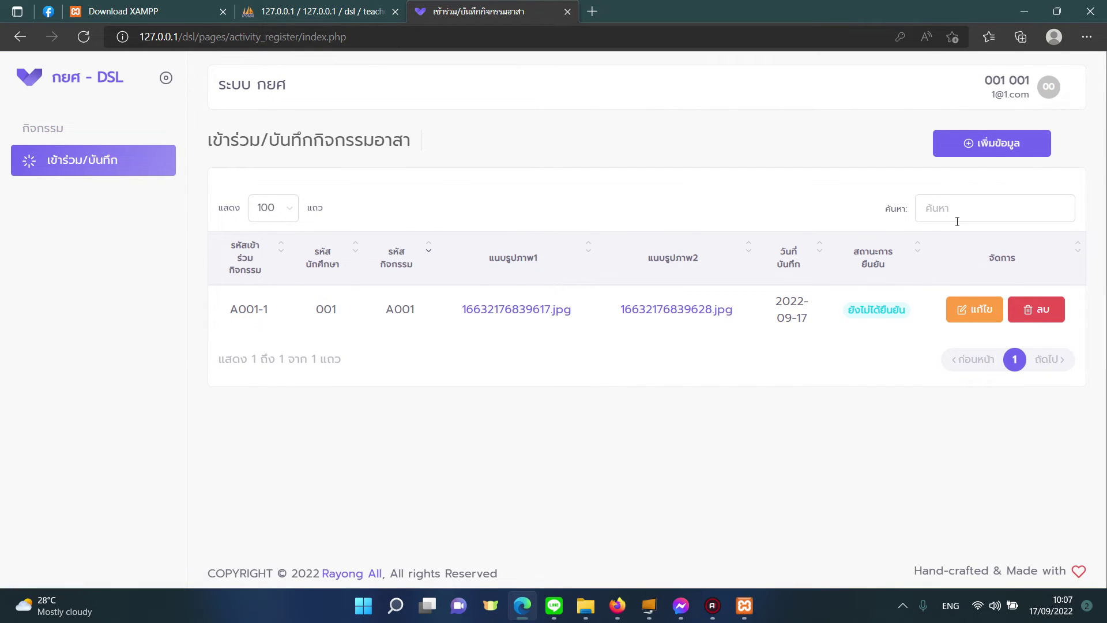
left_click(1004, 86)
left_click(992, 188)
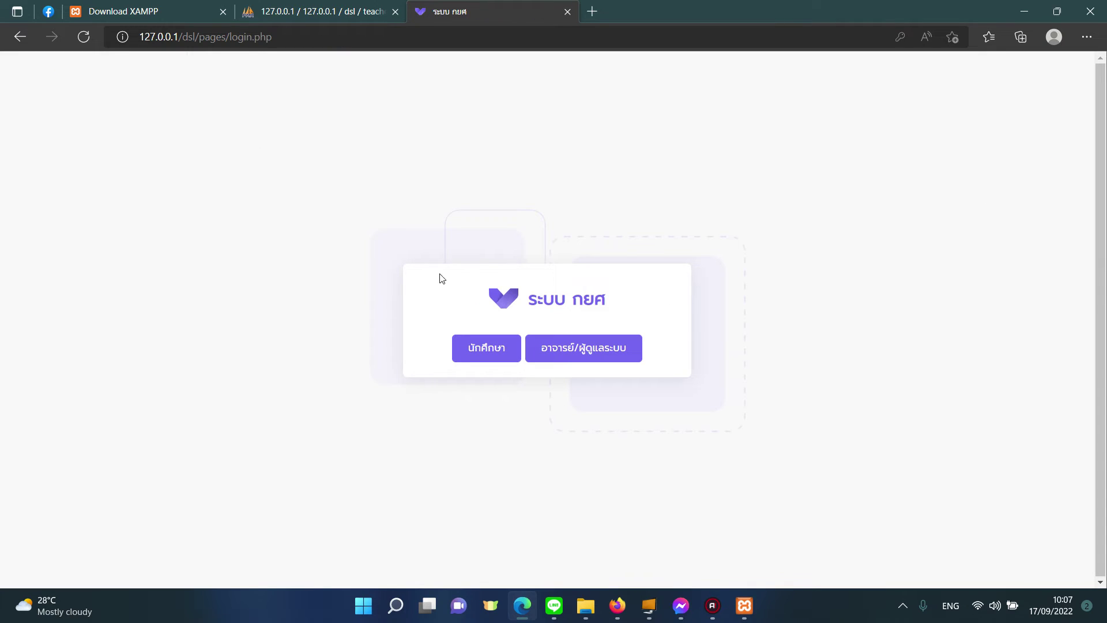
Step: Log in as อาจารย์/ผู้ดูแลระบบ with the admin ID and password
left_click(597, 352)
left_click(555, 302)
type("admin")
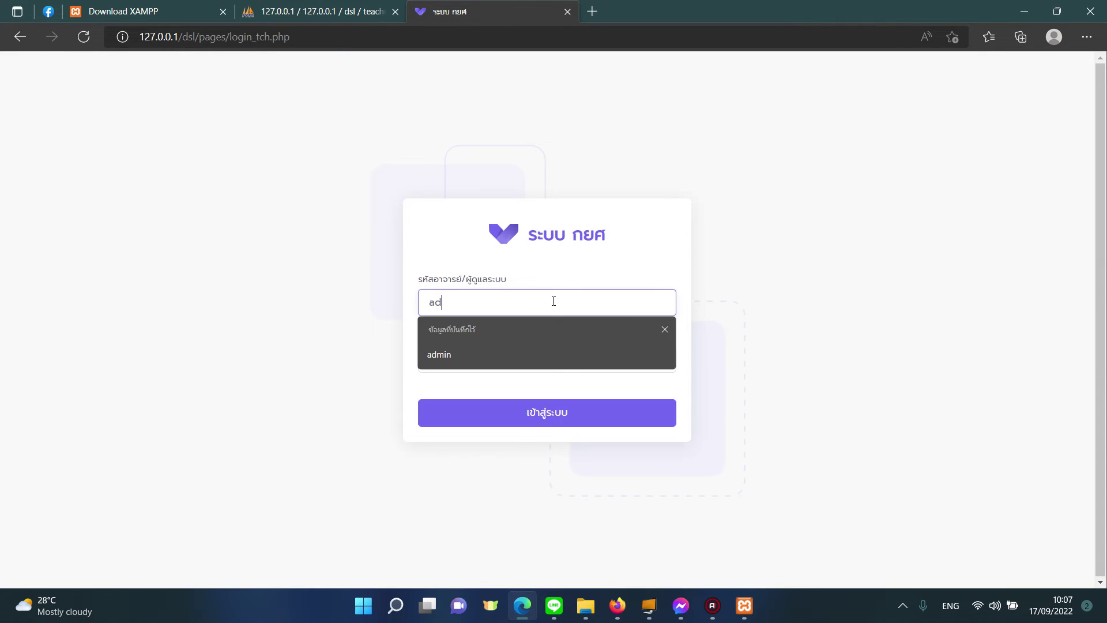
left_click(525, 361)
type("1")
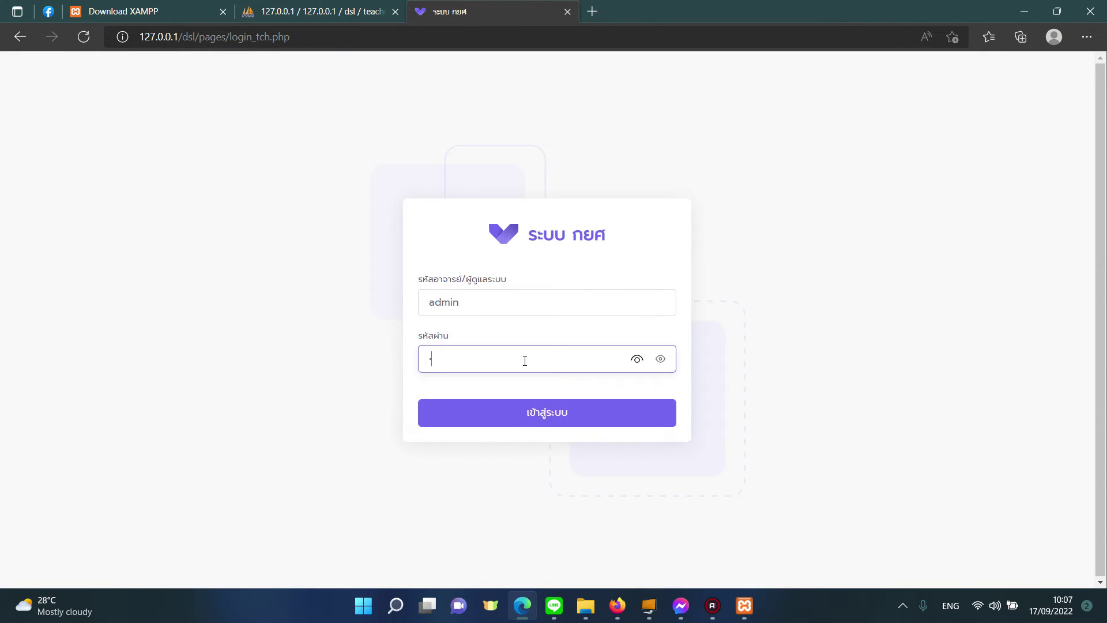
left_click(513, 408)
left_click(534, 396)
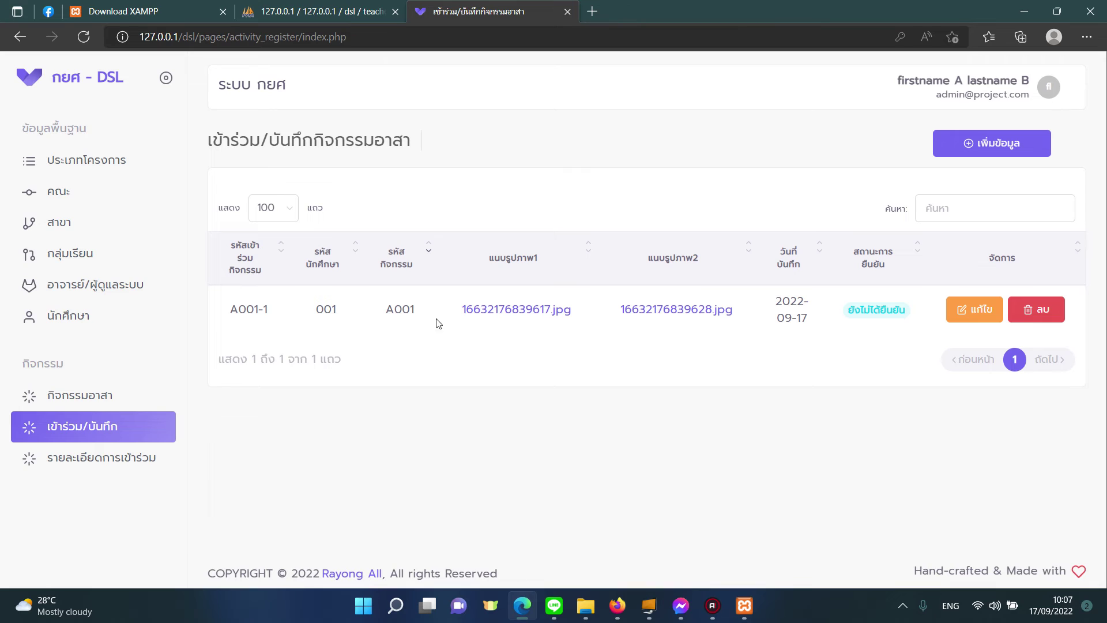
Step: Open A001-1 in แก้ไข, then go to รายละเอียดการเข้าร่วม showing A001-1 unconfirmed
left_click(969, 310)
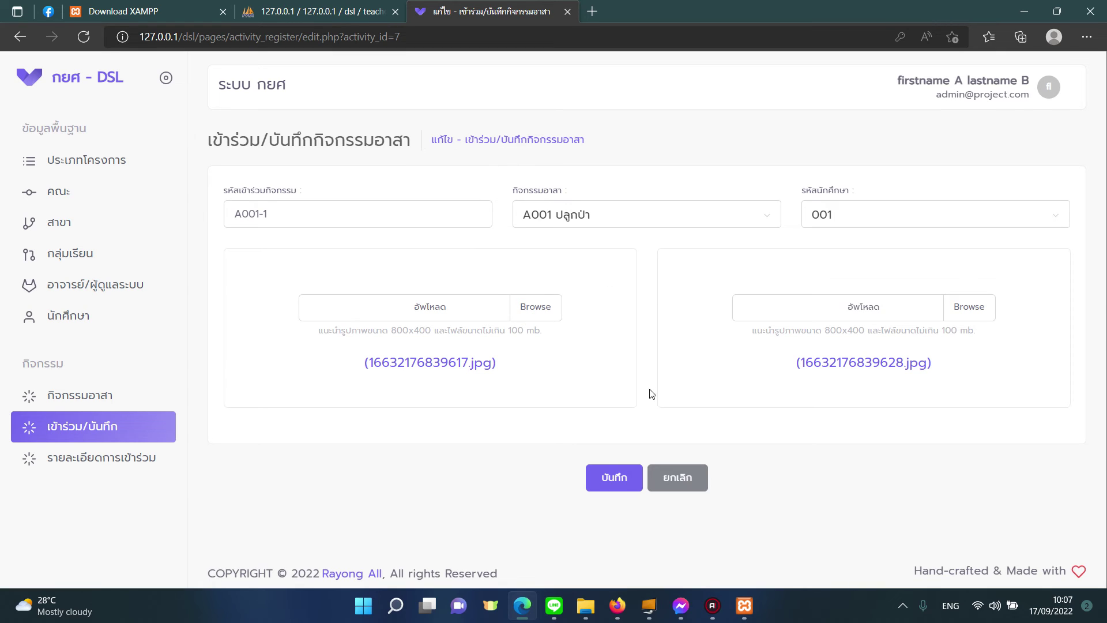
left_click(613, 478)
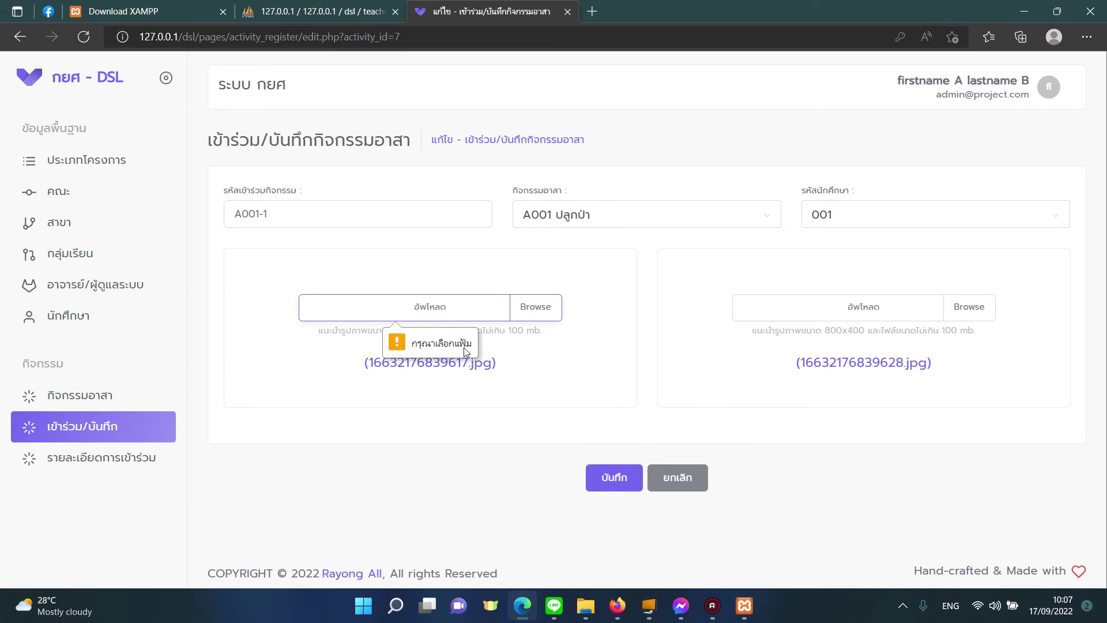
left_click(92, 425)
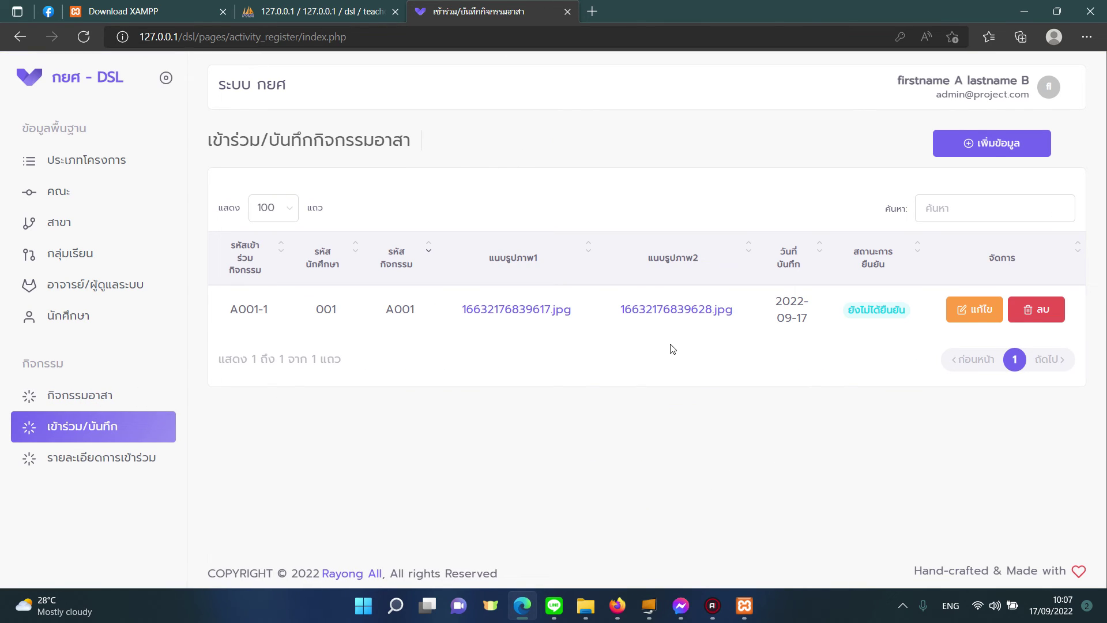
left_click(98, 460)
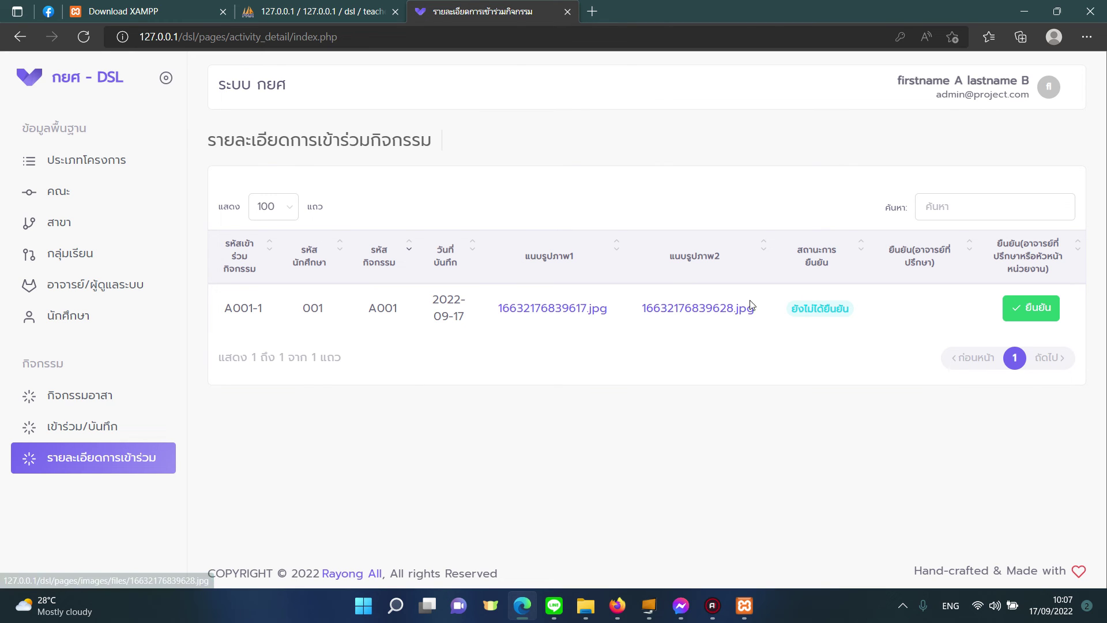
Step: Confirm participation record A001-1 with ยืนยัน so its status becomes ยืนยันแล้ว
left_click(1015, 315)
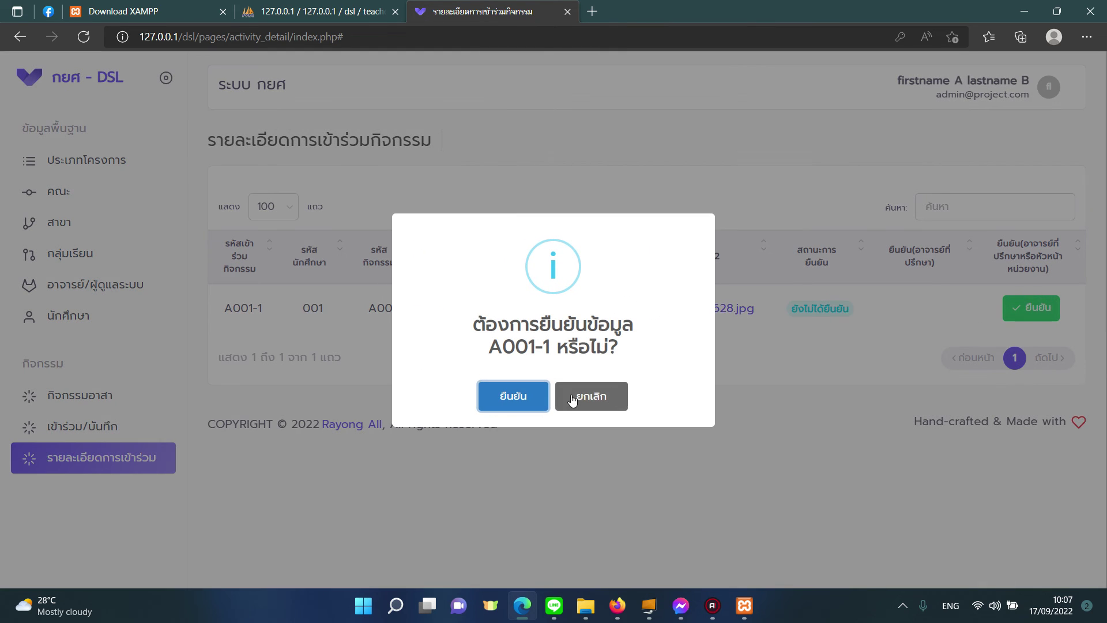
left_click(536, 398)
left_click(555, 380)
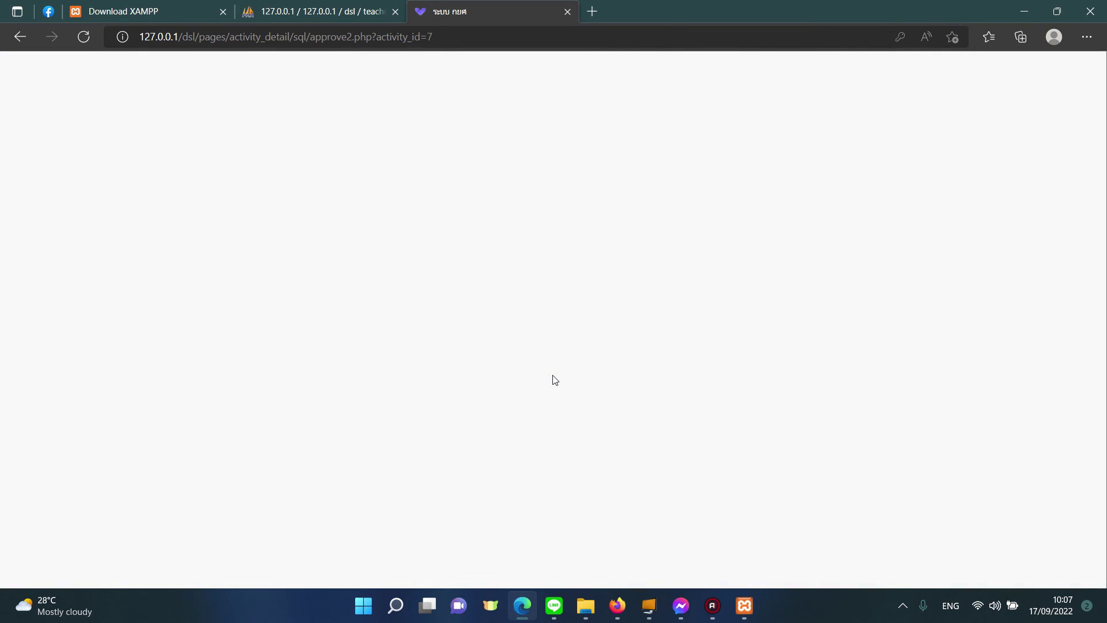